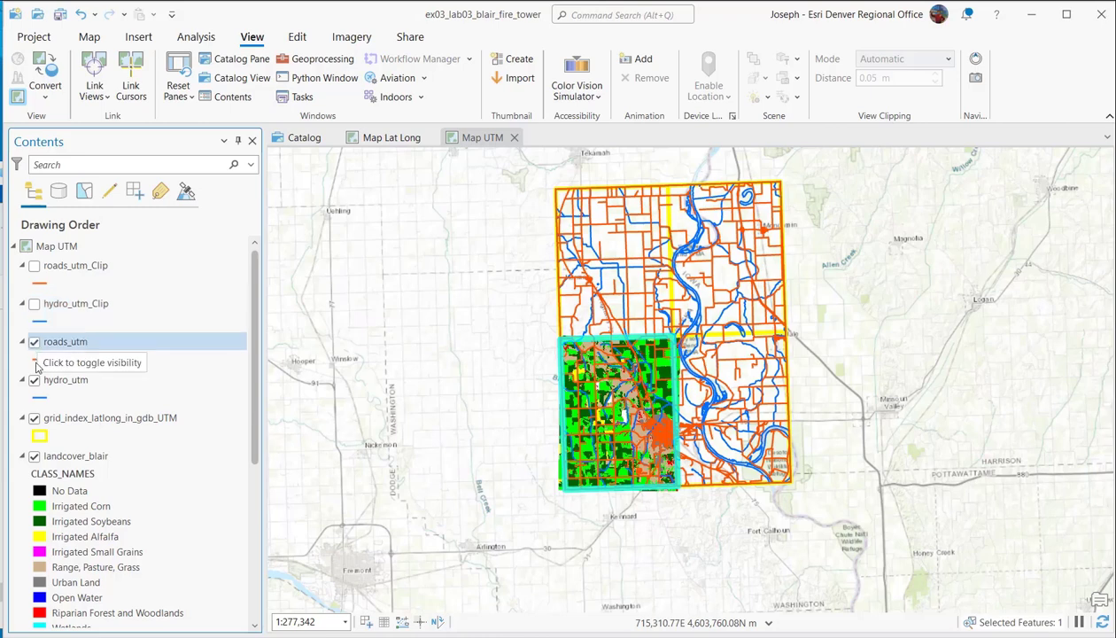
Hide the roads_utm, hydro_utm, grid_index_latlong_in_gdb_UTM and landcover_blair layers so that the dem30ras elevation raster can be viewed.
{"action": "left_click", "coordinate": [34, 342]}
{"action": "left_click", "coordinate": [34, 380]}
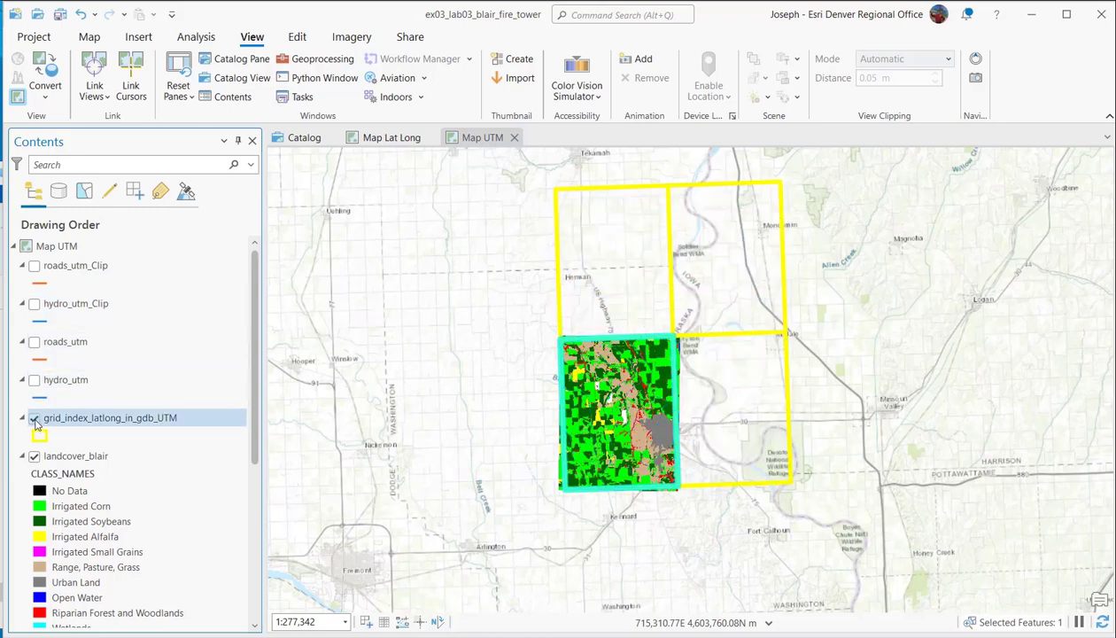
{"action": "left_click", "coordinate": [34, 419]}
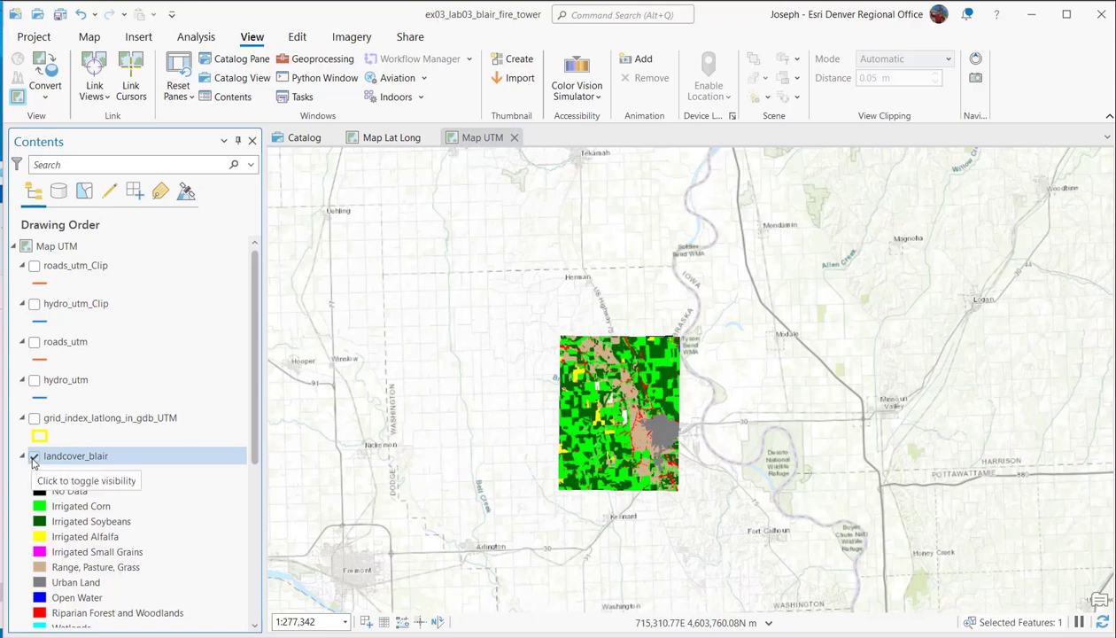
{"action": "left_click", "coordinate": [33, 457]}
{"action": "scroll", "coordinate": [97, 465], "scroll_direction": "down", "scroll_amount": 5}
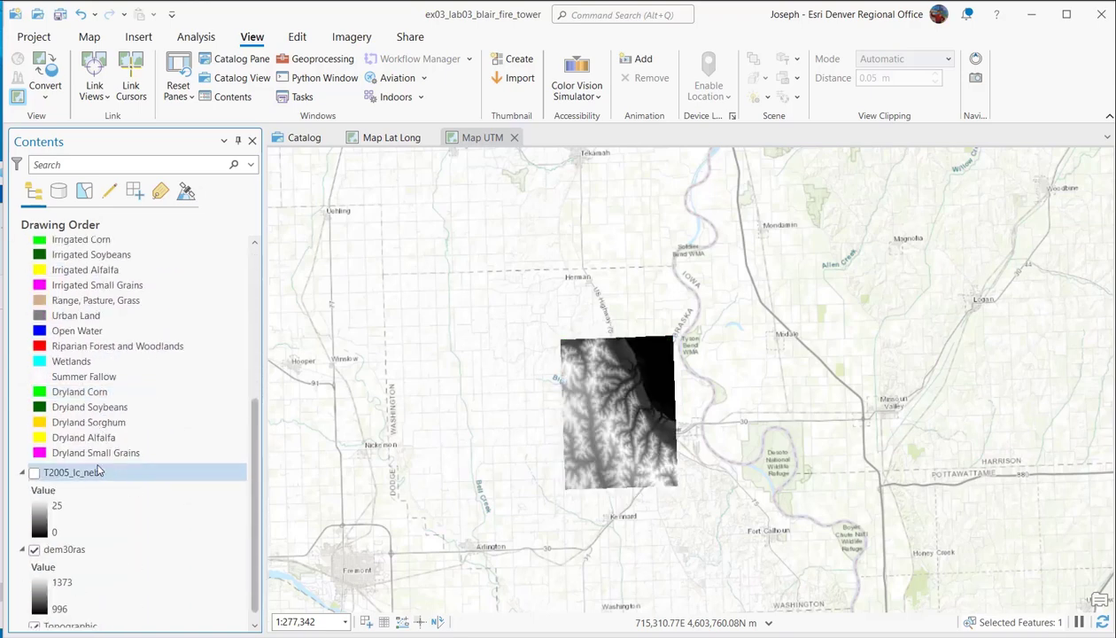
{"action": "scroll", "coordinate": [102, 474], "scroll_direction": "down", "scroll_amount": 1}
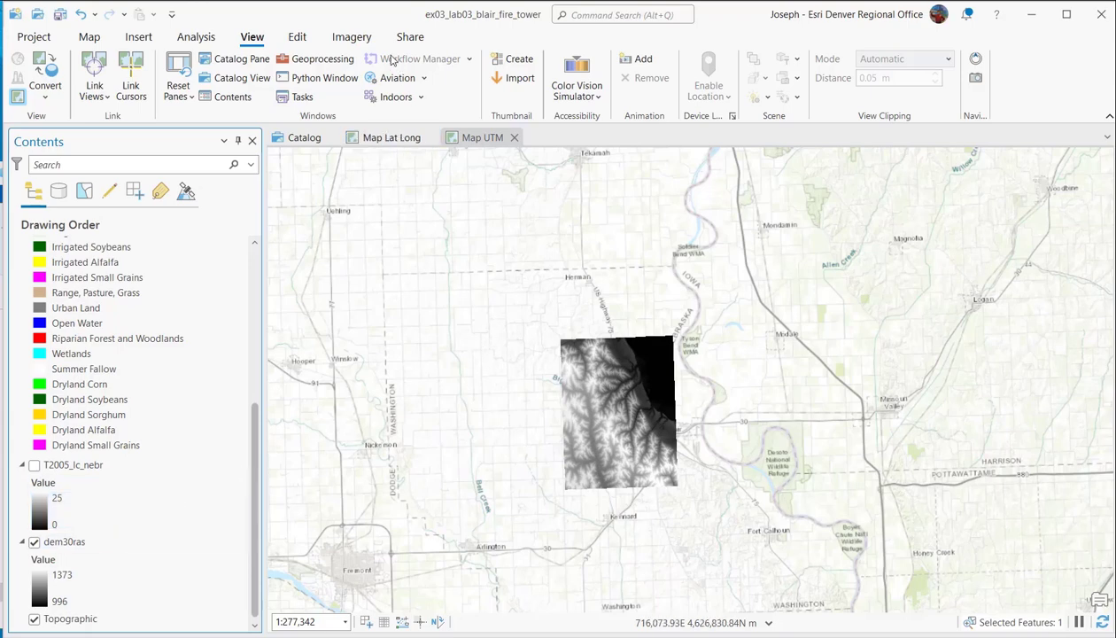
Find the 3D Analyst HillShade geoprocessing tool and choose dem30ras as its input raster.
{"action": "left_click", "coordinate": [188, 40]}
{"action": "left_click", "coordinate": [189, 74]}
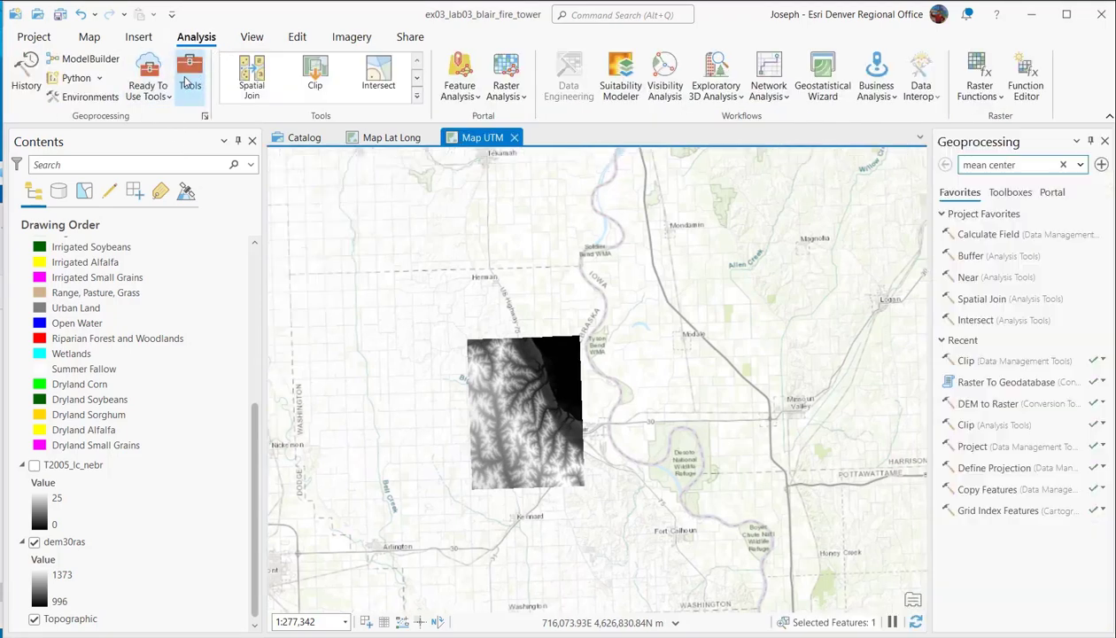
{"action": "type", "text": "mean center"}
{"action": "triple_click", "coordinate": [1007, 165]}
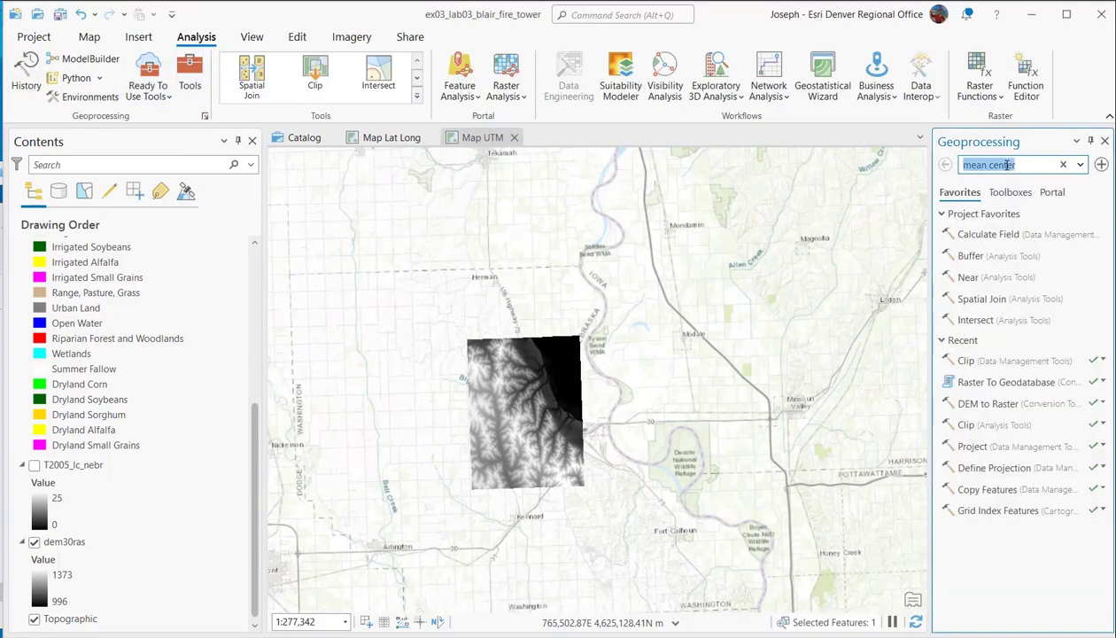
{"action": "type", "text": "hillshade"}
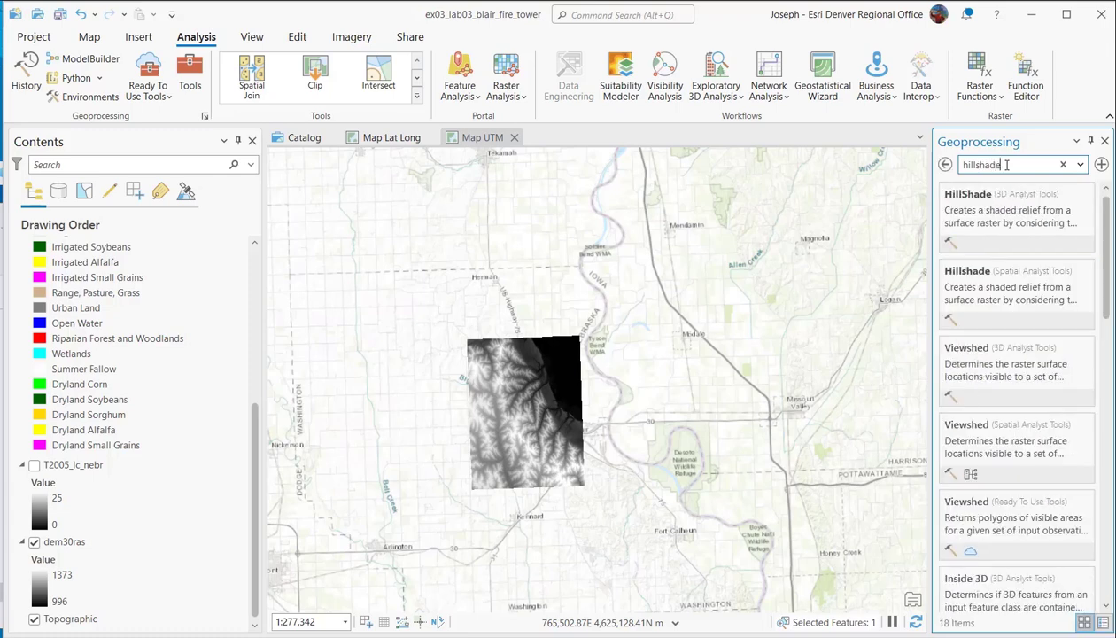
{"action": "left_click", "coordinate": [983, 211]}
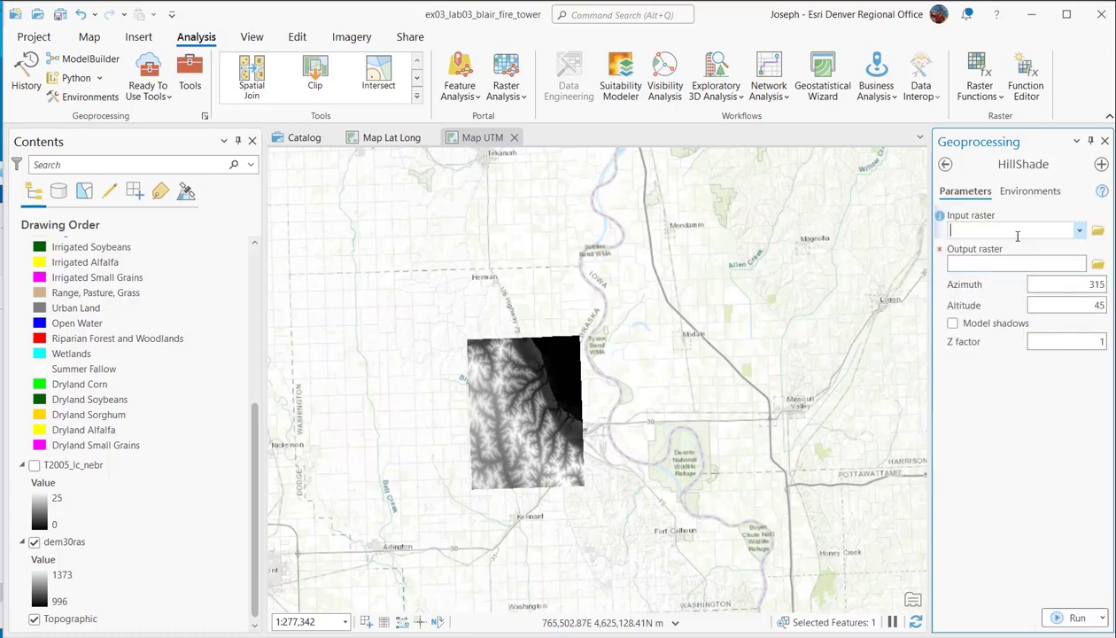
{"action": "left_click", "coordinate": [1081, 229]}
{"action": "left_click", "coordinate": [1005, 284]}
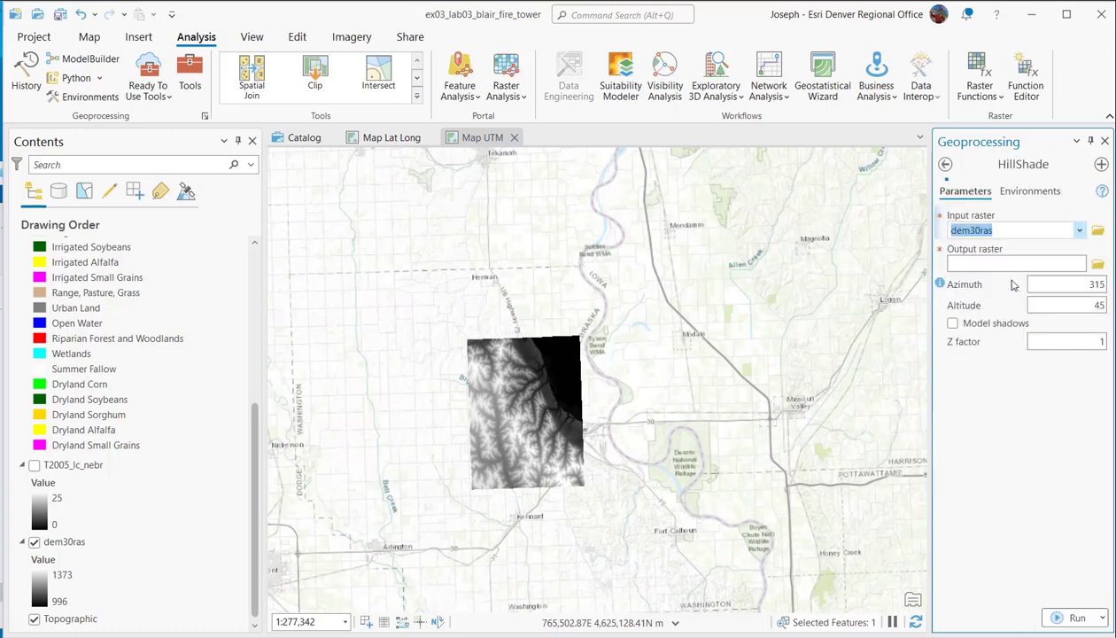
Name the HillShade output raster hillshade_new in the project geodatabase and run the tool.
{"action": "left_click", "coordinate": [1021, 264]}
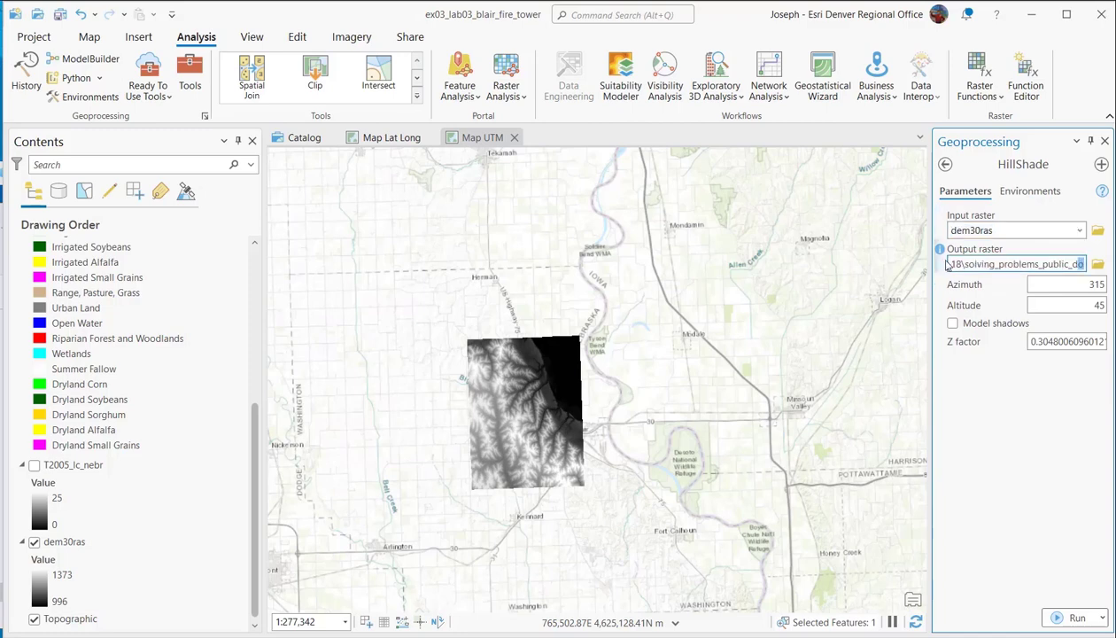
{"action": "key", "text": "End"}
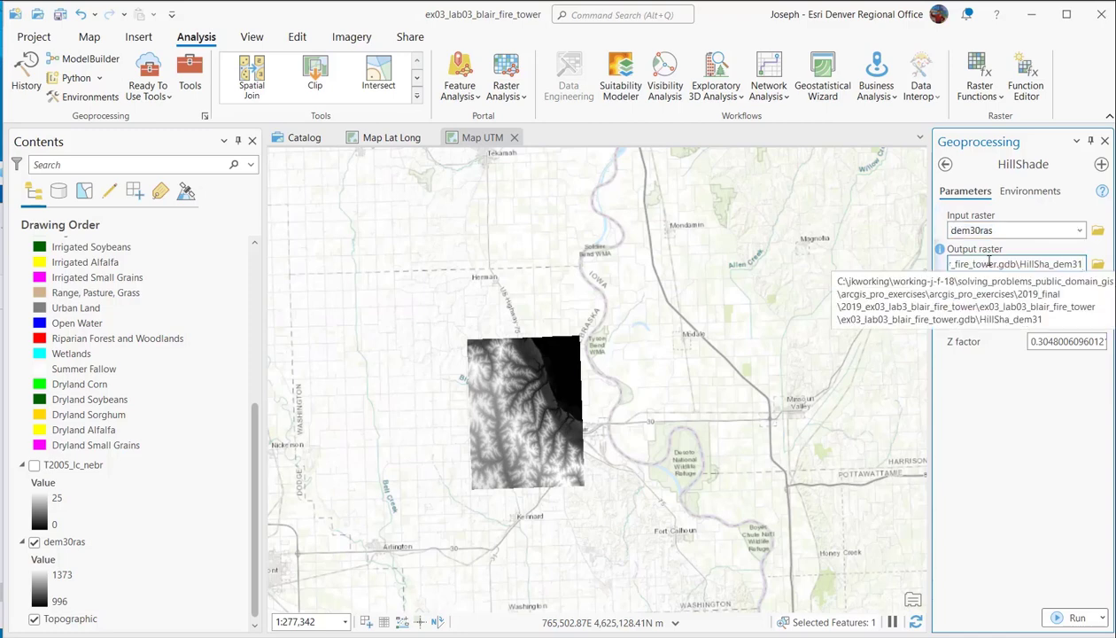
{"action": "key", "text": "Left"}
{"action": "key", "text": "Left"}
{"action": "key", "text": "Left"}
{"action": "key", "text": "Left"}
{"action": "key", "text": "Left"}
{"action": "key", "text": "Left"}
{"action": "key", "text": "Left"}
{"action": "key", "text": "Left"}
{"action": "key", "text": "Left"}
{"action": "key", "text": "Left"}
{"action": "key", "text": "Left"}
{"action": "key", "text": "Left"}
{"action": "key", "text": "Left"}
{"action": "key", "text": "Left"}
{"action": "key", "text": "Left"}
{"action": "key", "text": "Left"}
{"action": "key", "text": "Left"}
{"action": "key", "text": "Left"}
{"action": "key", "text": "Left"}
{"action": "key", "text": "Left"}
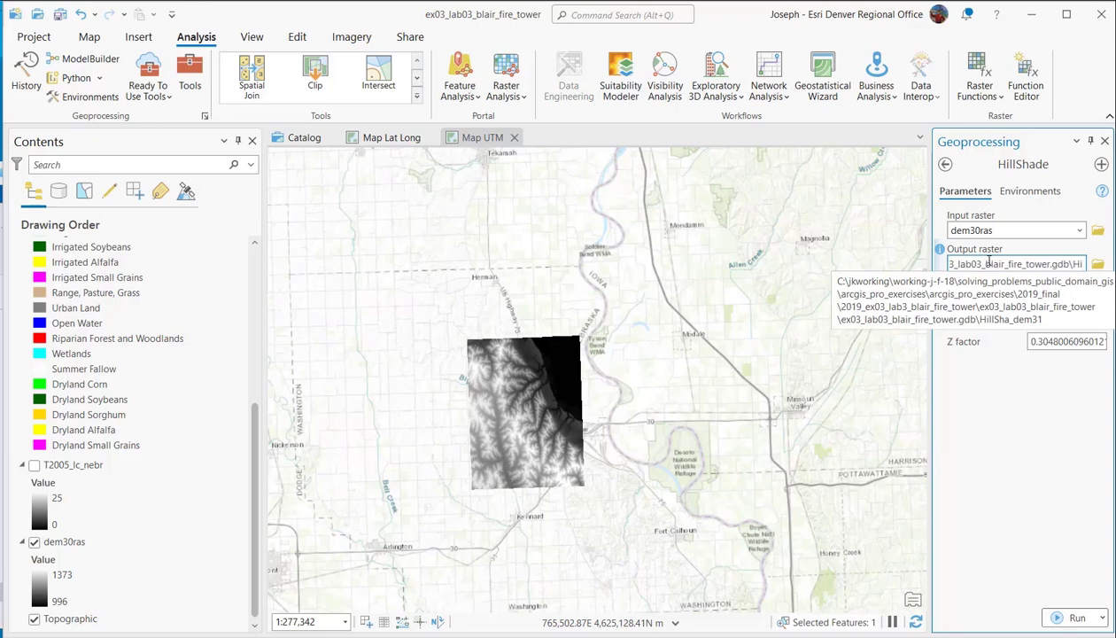
{"action": "key", "text": "Left"}
{"action": "key", "text": "Left"}
{"action": "key", "text": "Left"}
{"action": "key", "text": "Delete"}
{"action": "key", "text": "Delete"}
{"action": "key", "text": "Delete"}
{"action": "key", "text": "Delete"}
{"action": "key", "text": "Delete"}
{"action": "key", "text": "Delete"}
{"action": "key", "text": "Delete"}
{"action": "type", "text": "hillsha"}
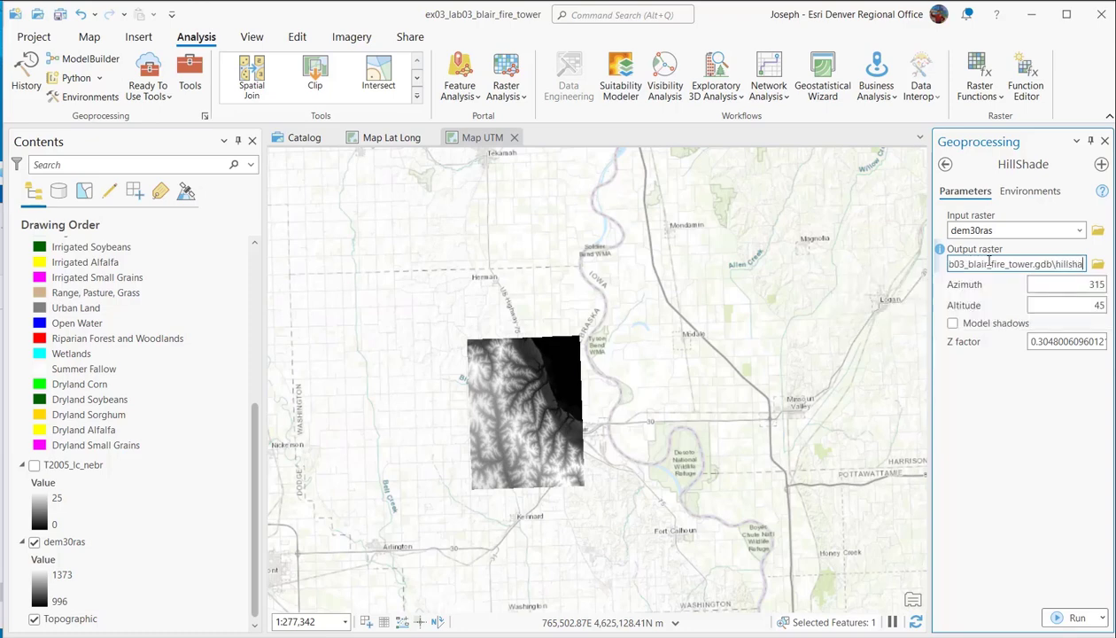
{"action": "type", "text": "de_"}
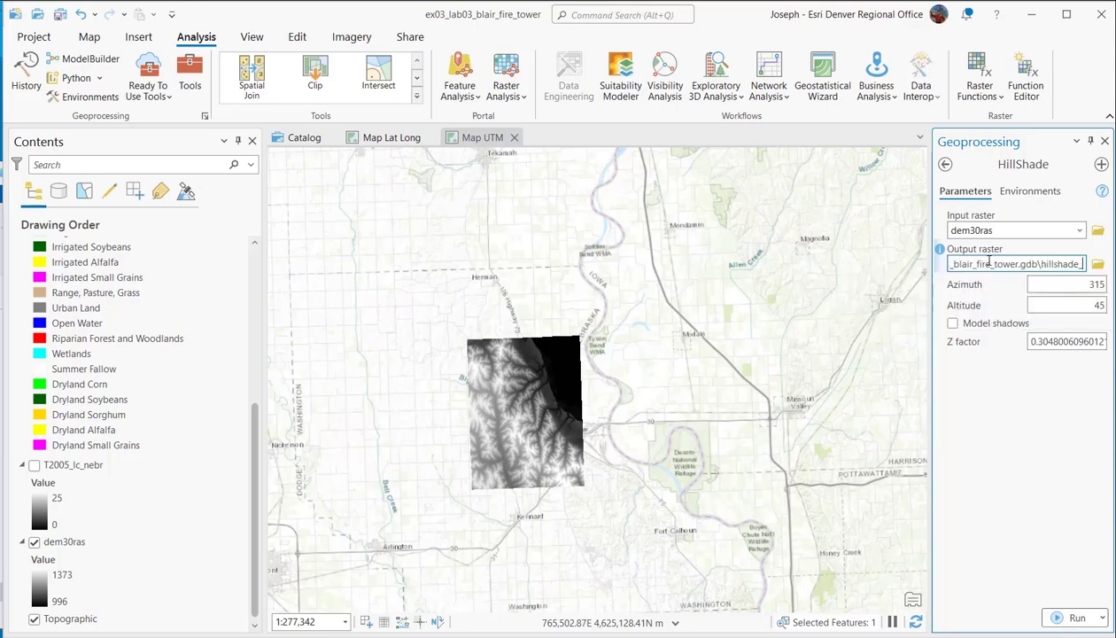
{"action": "type", "text": "new"}
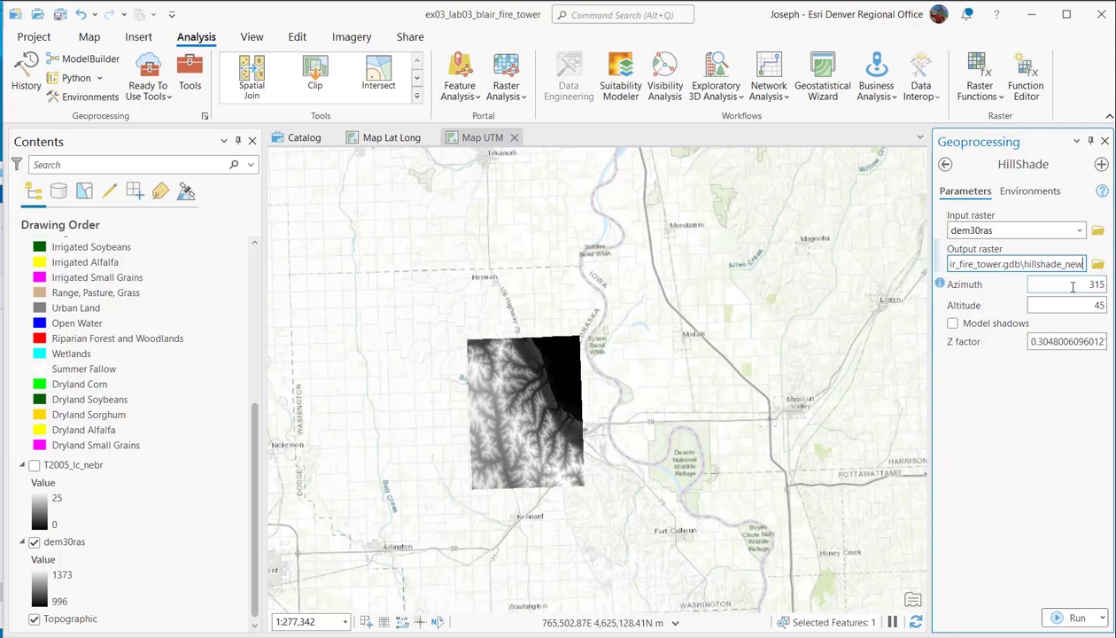
{"action": "left_click", "coordinate": [1074, 617]}
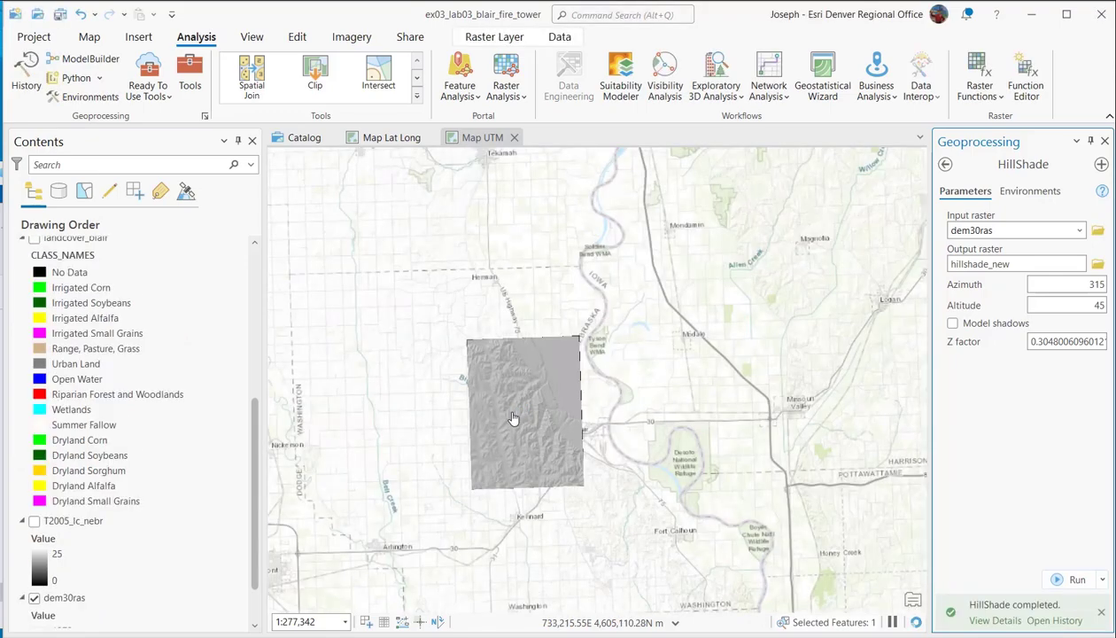
Open the Spatial Analyst Slope tool and choose dem30ras as its input raster.
{"action": "scroll", "coordinate": [513, 422], "scroll_direction": "up", "scroll_amount": 2}
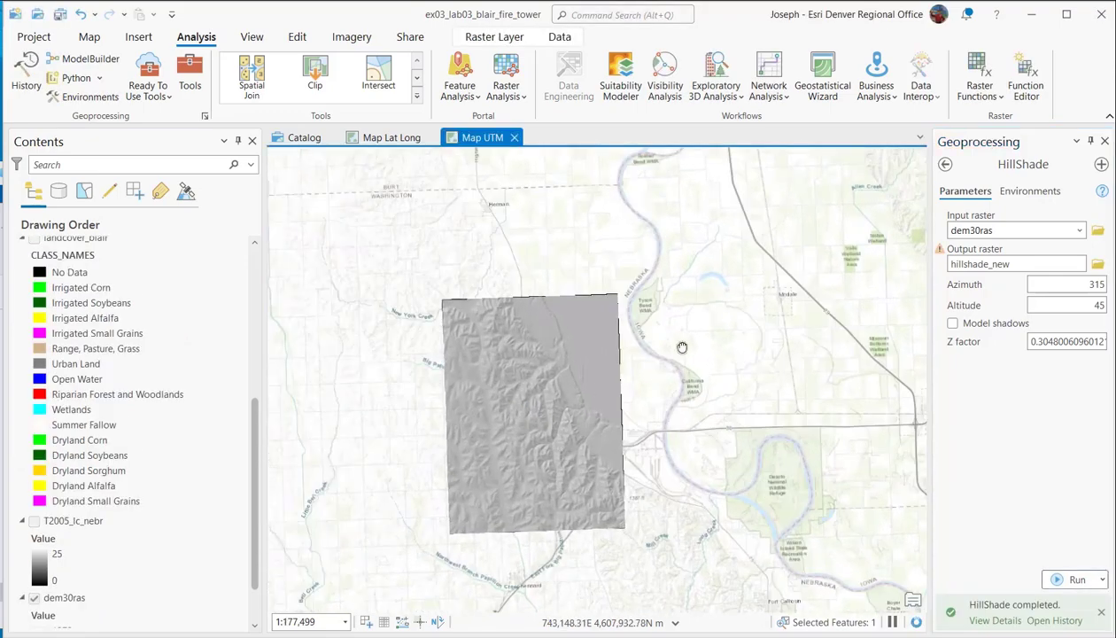
{"action": "scroll", "coordinate": [648, 329], "scroll_direction": "up", "scroll_amount": 2}
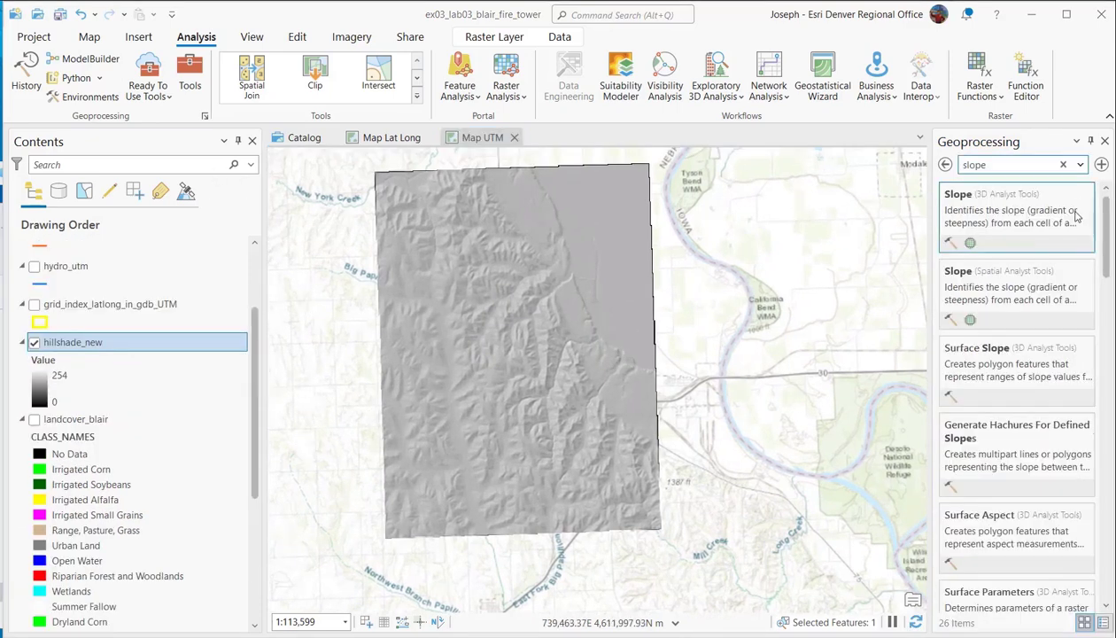
{"action": "left_click", "coordinate": [1002, 284]}
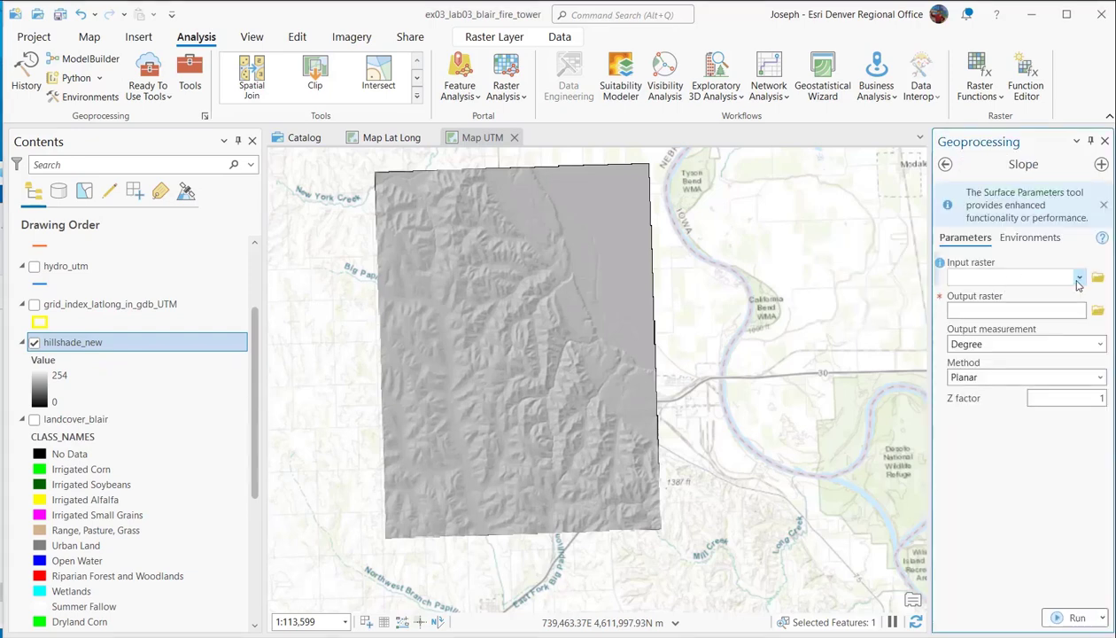
{"action": "left_click", "coordinate": [1062, 278]}
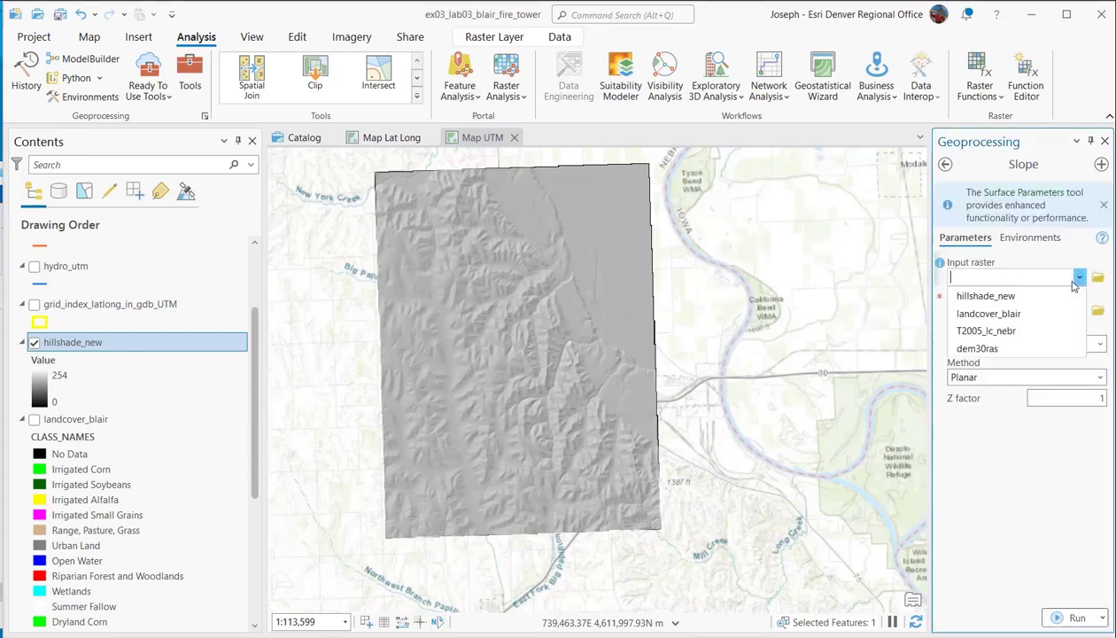
{"action": "left_click", "coordinate": [983, 349]}
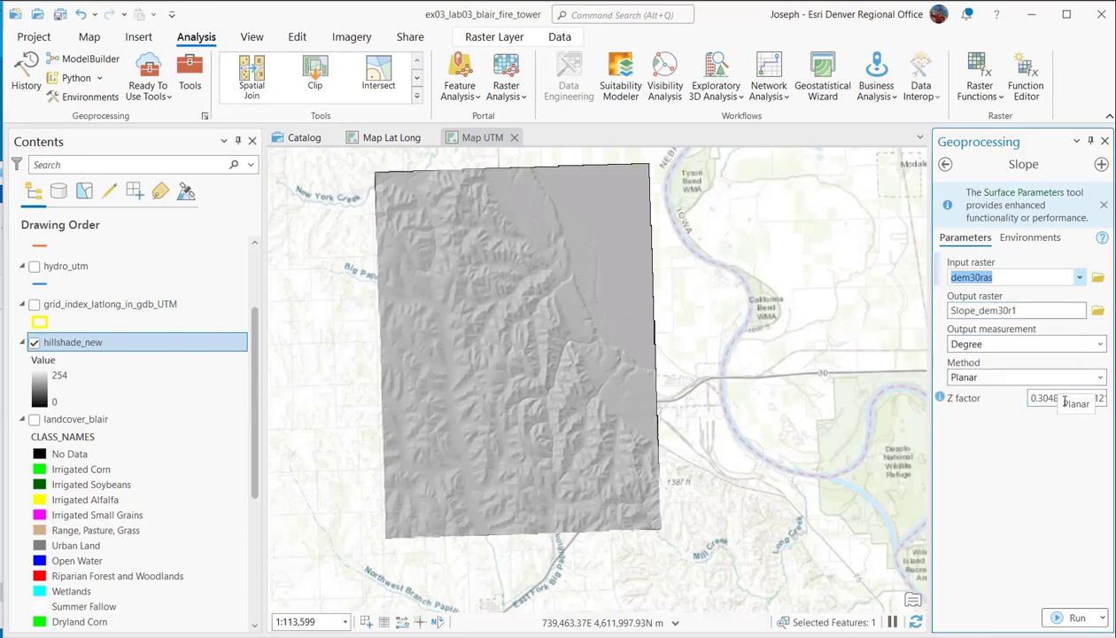
Name the Slope output raster Slope_dem30 and run the tool.
{"action": "left_click", "coordinate": [1012, 311]}
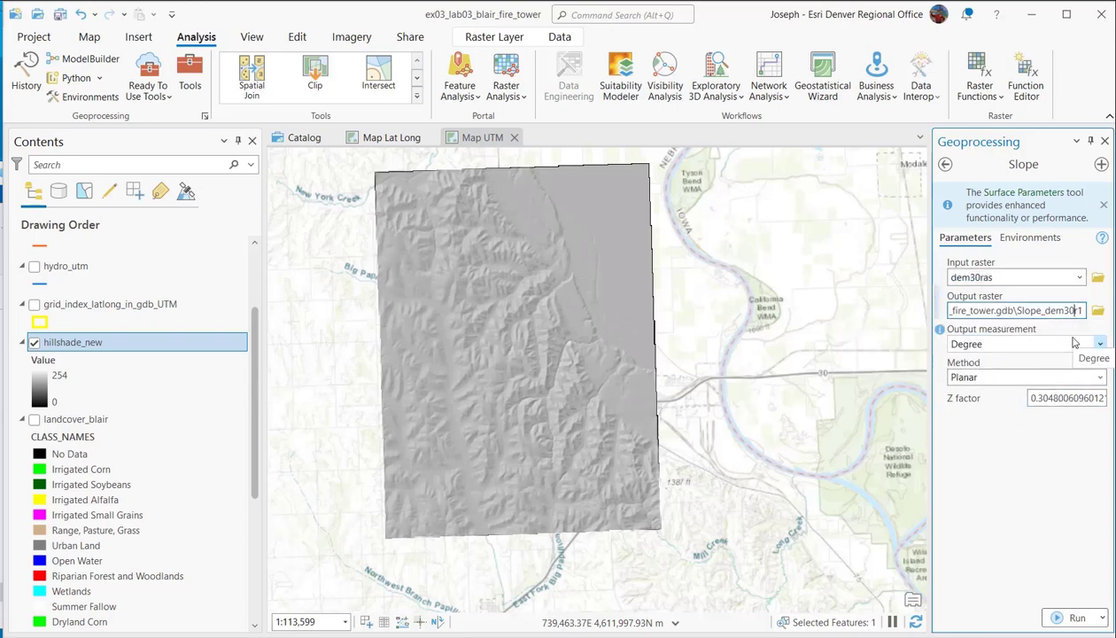
{"action": "key", "text": "BackSpace"}
{"action": "key", "text": "BackSpace"}
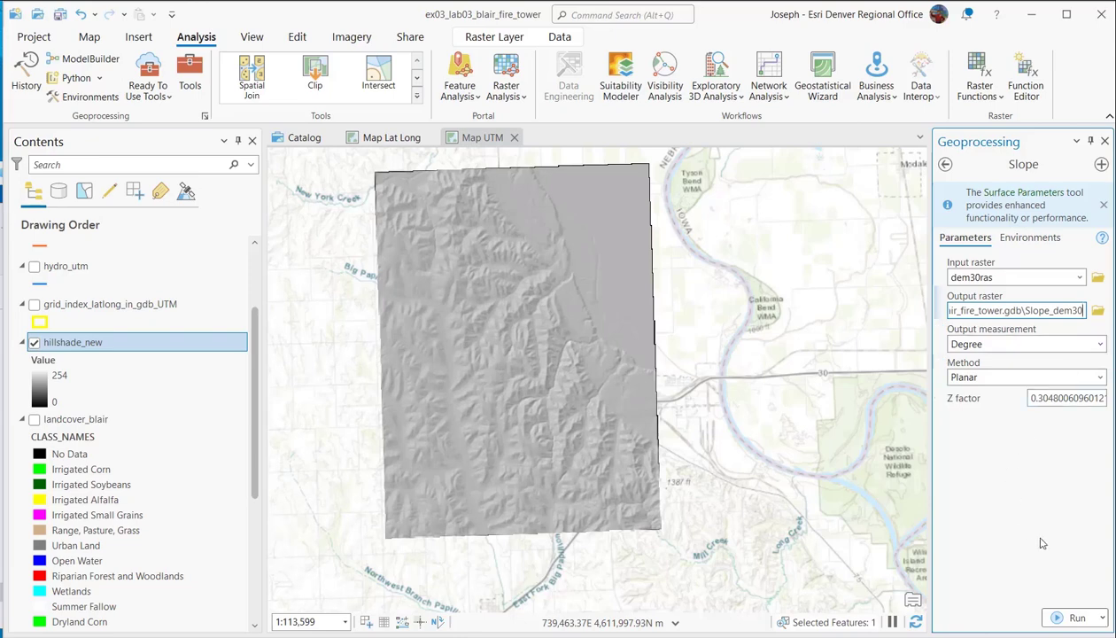
{"action": "left_click", "coordinate": [1069, 618]}
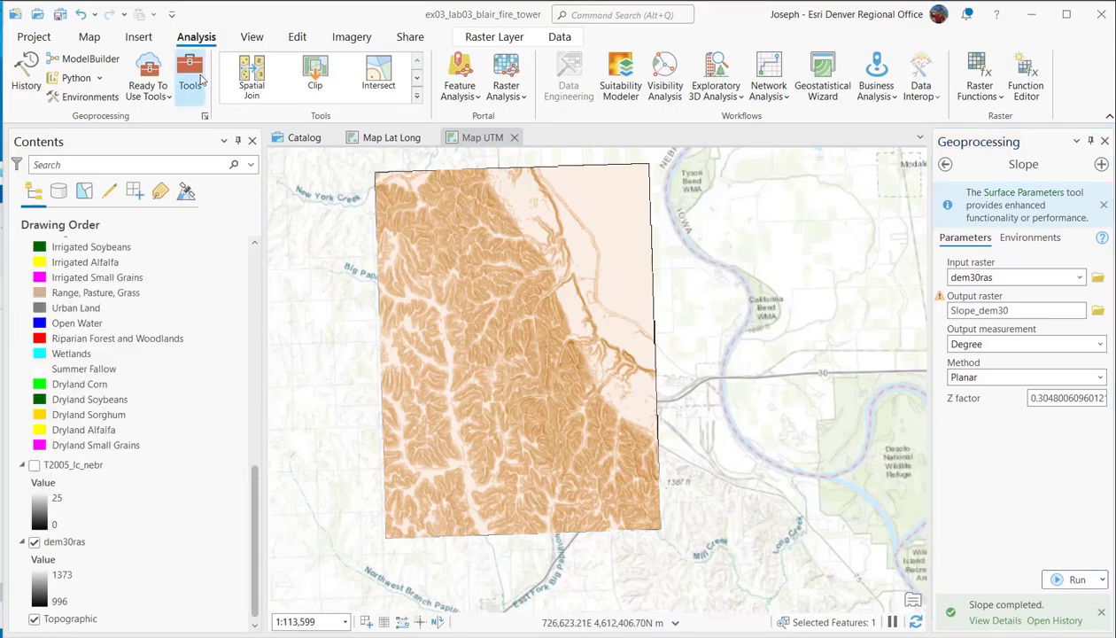
Search the geoprocessing tools for "raster calculator" and open the Spatial Analyst version.
{"action": "left_click", "coordinate": [945, 163]}
{"action": "left_click", "coordinate": [1008, 165]}
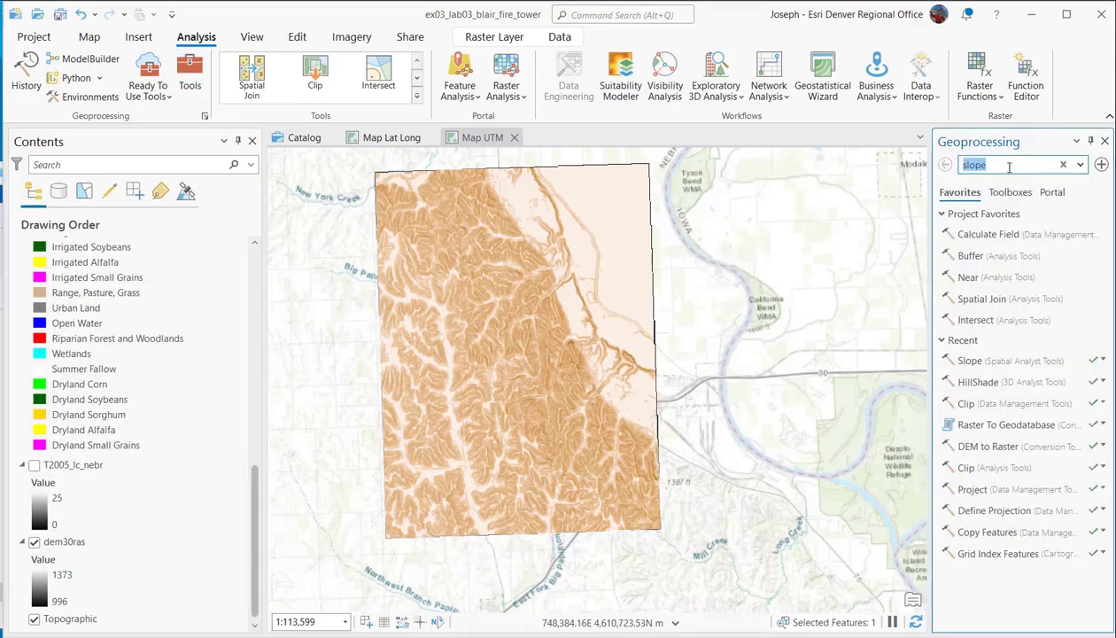
{"action": "type", "text": "raster calculator"}
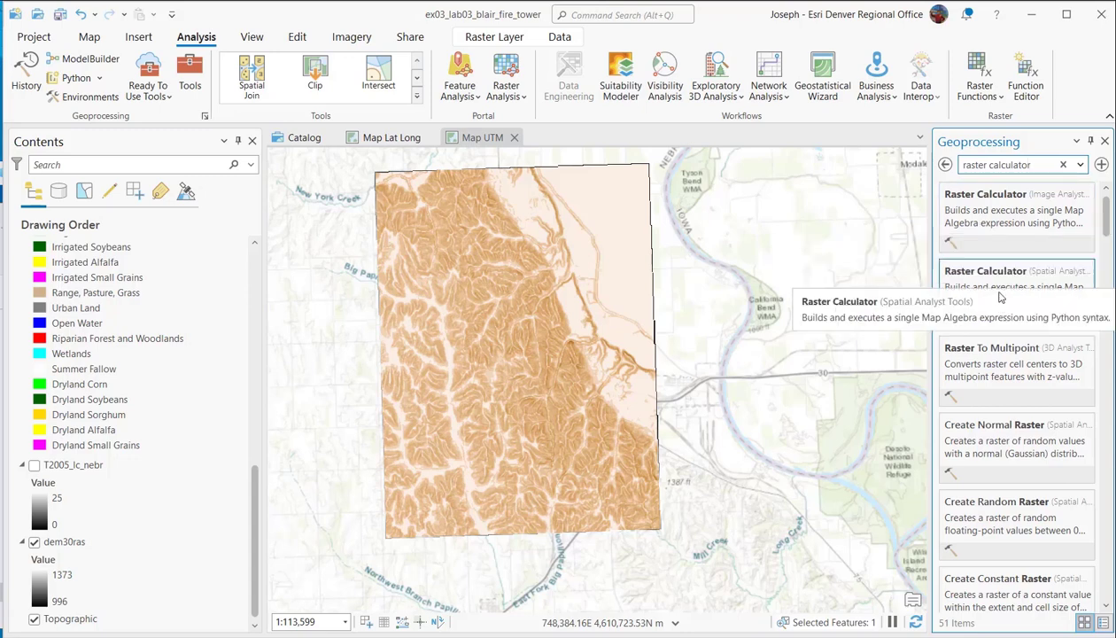
{"action": "left_click", "coordinate": [987, 300]}
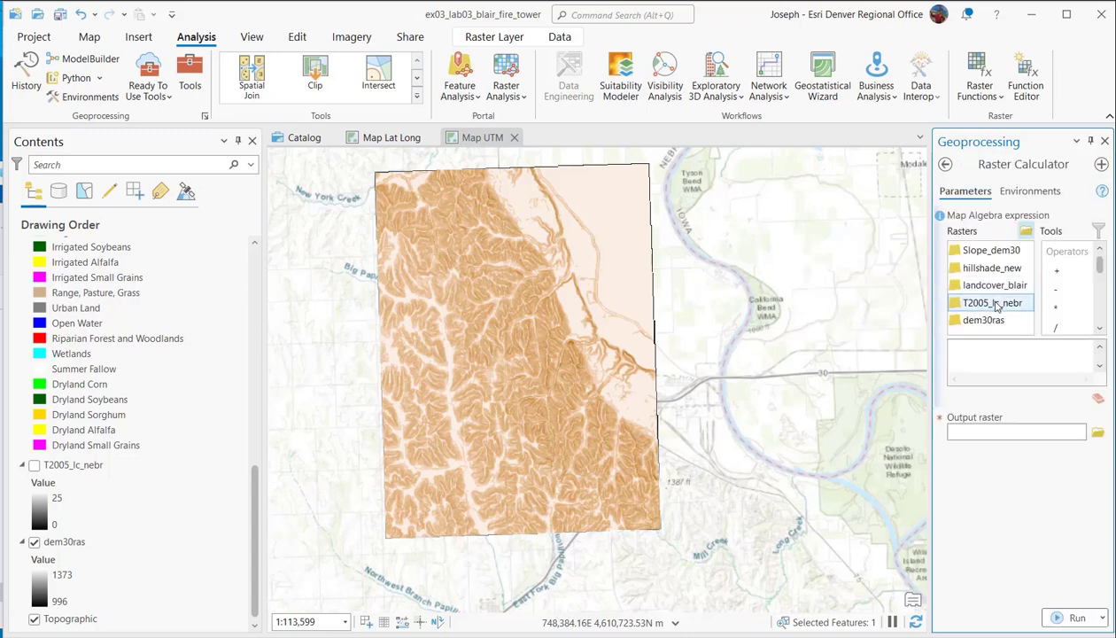
Enter the slope condition ("Slope_dem30" < 15) in parentheses as the map algebra expression.
{"action": "double_click", "coordinate": [983, 254]}
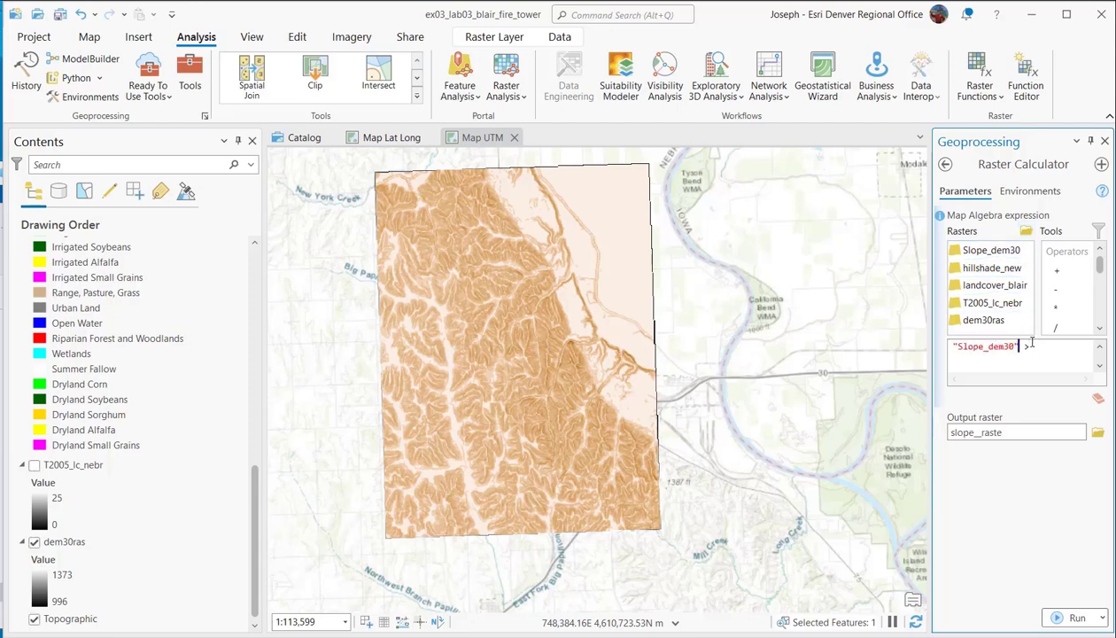
{"action": "scroll", "coordinate": [232, 406], "scroll_direction": "up", "scroll_amount": 6}
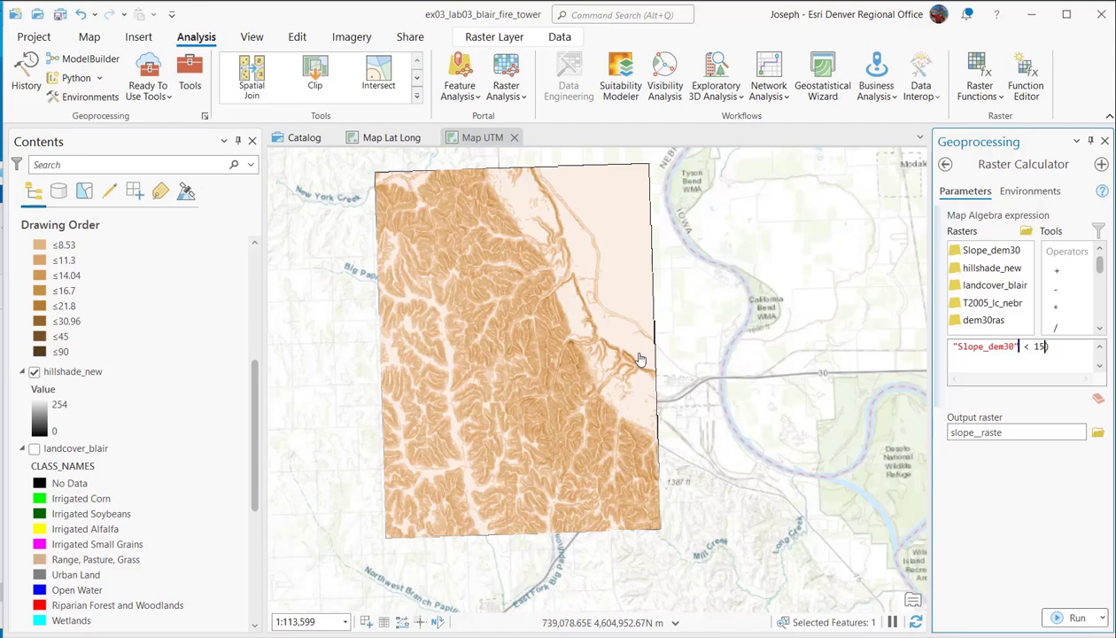
{"action": "type", "text": "("}
Extend the map algebra expression with the & operator and the elevation condition ("dem30ras" > 1100).
{"action": "left_click", "coordinate": [1101, 330]}
{"action": "left_click", "coordinate": [1101, 330]}
{"action": "left_click", "coordinate": [1102, 330]}
{"action": "left_click", "coordinate": [1101, 329]}
{"action": "left_click", "coordinate": [1101, 330]}
{"action": "left_click", "coordinate": [1101, 330]}
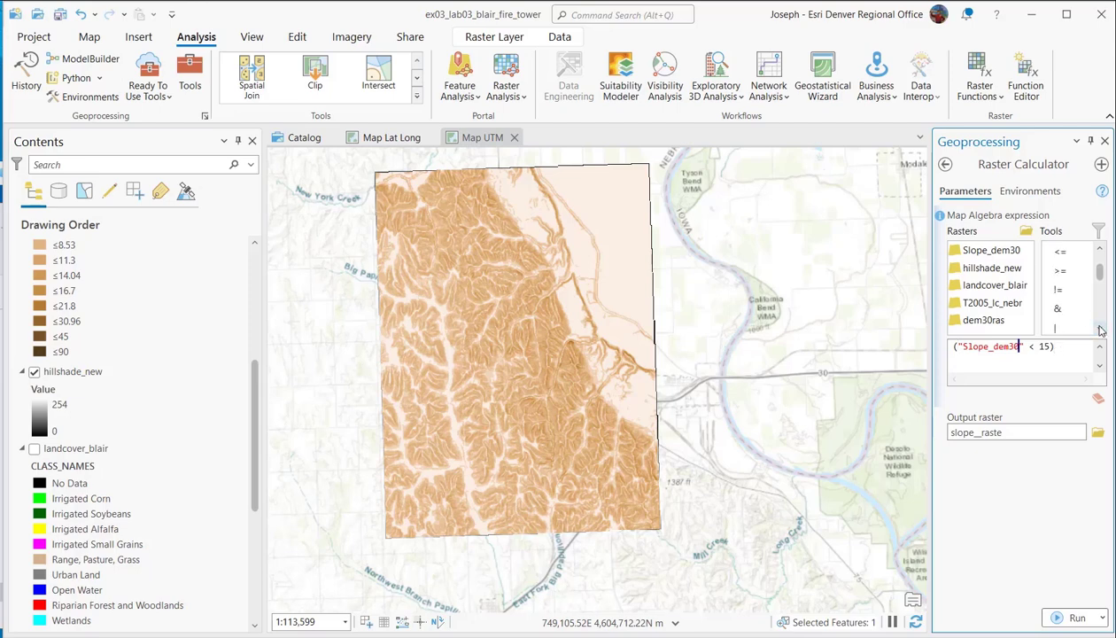
{"action": "left_click", "coordinate": [1102, 330]}
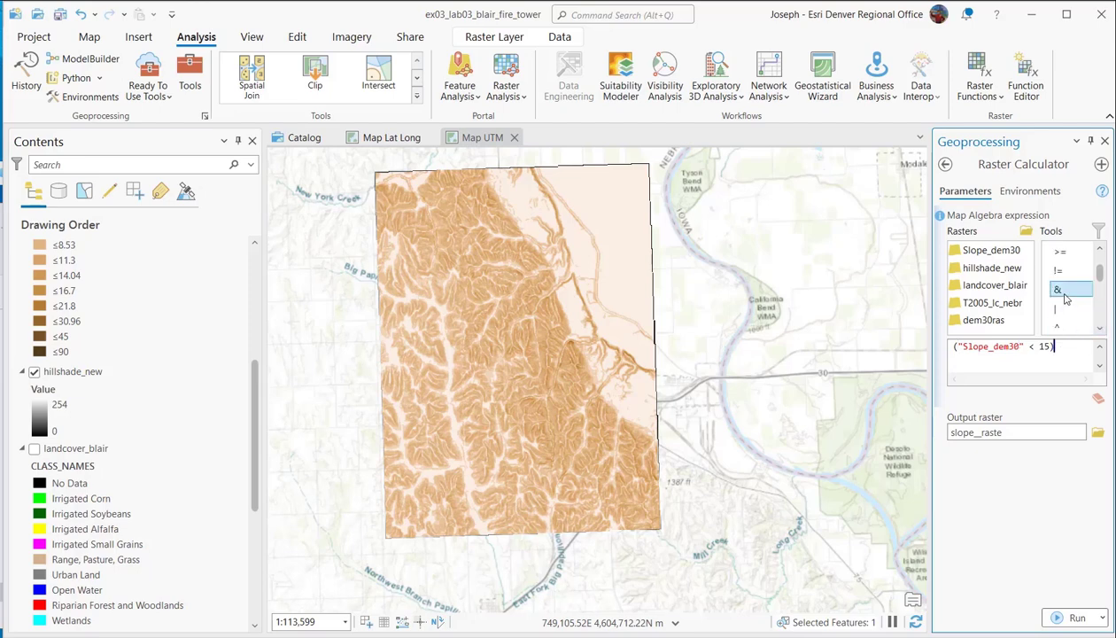
{"action": "double_click", "coordinate": [1063, 292]}
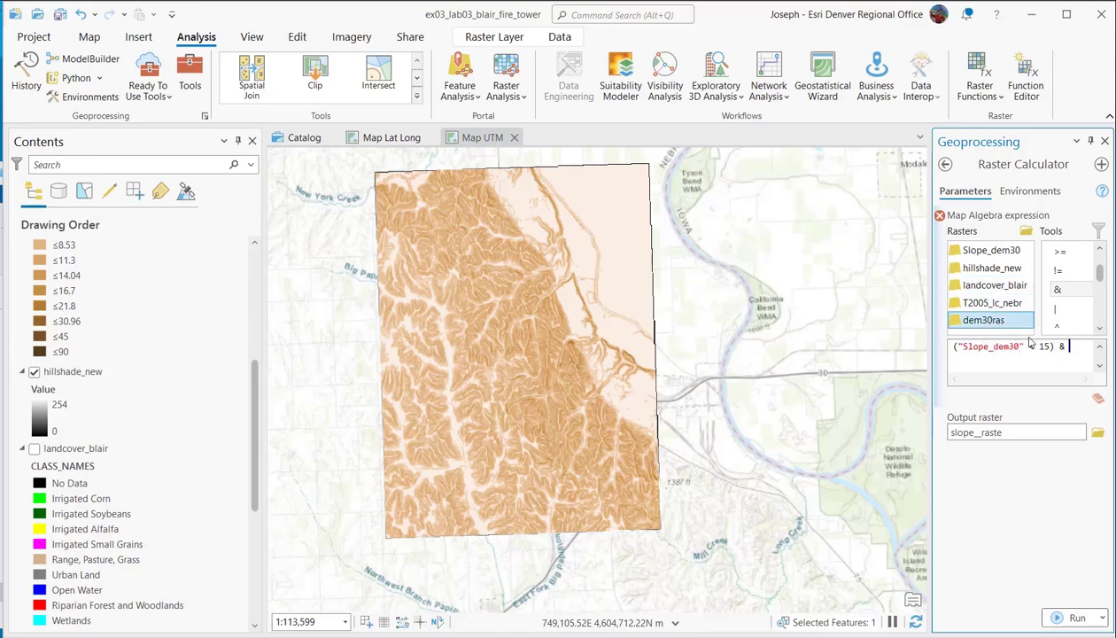
{"action": "double_click", "coordinate": [991, 320]}
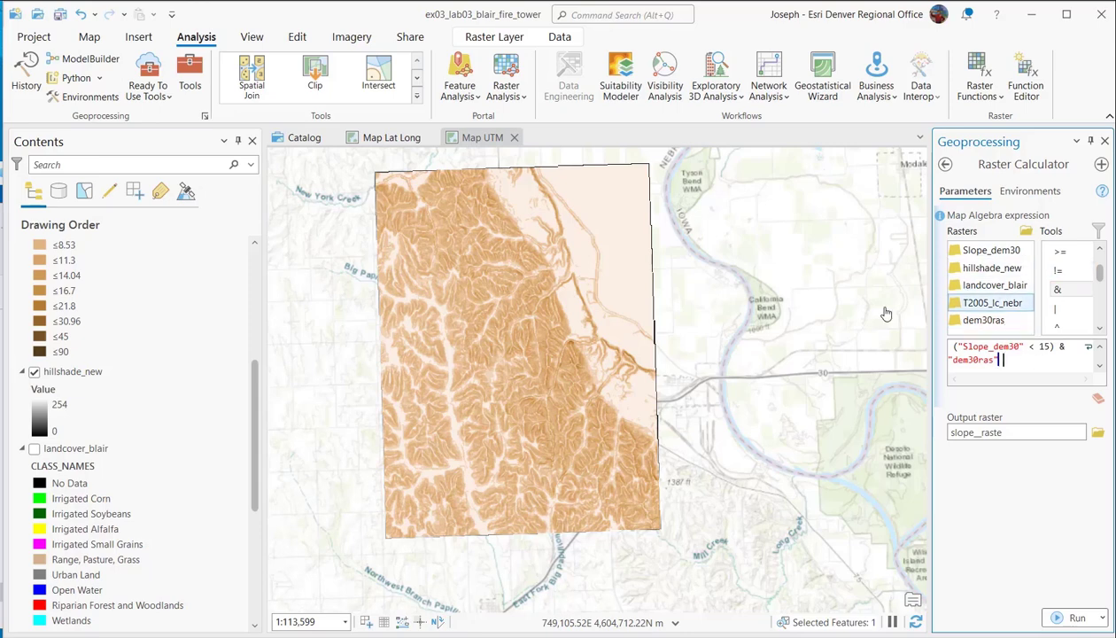
{"action": "scroll", "coordinate": [255, 426], "scroll_direction": "down", "scroll_amount": 1}
{"action": "left_click_drag", "start_coordinate": [256, 426], "coordinate": [262, 505]}
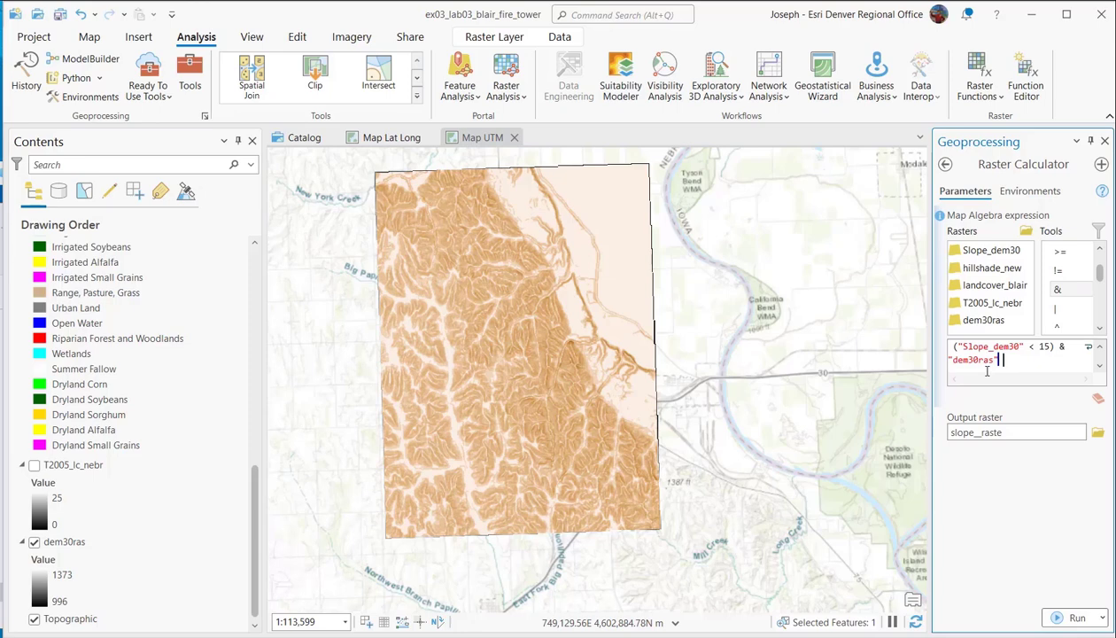
{"action": "type", "text": "1100)"}
{"action": "key", "text": "Home"}
{"action": "type", "text": "("}
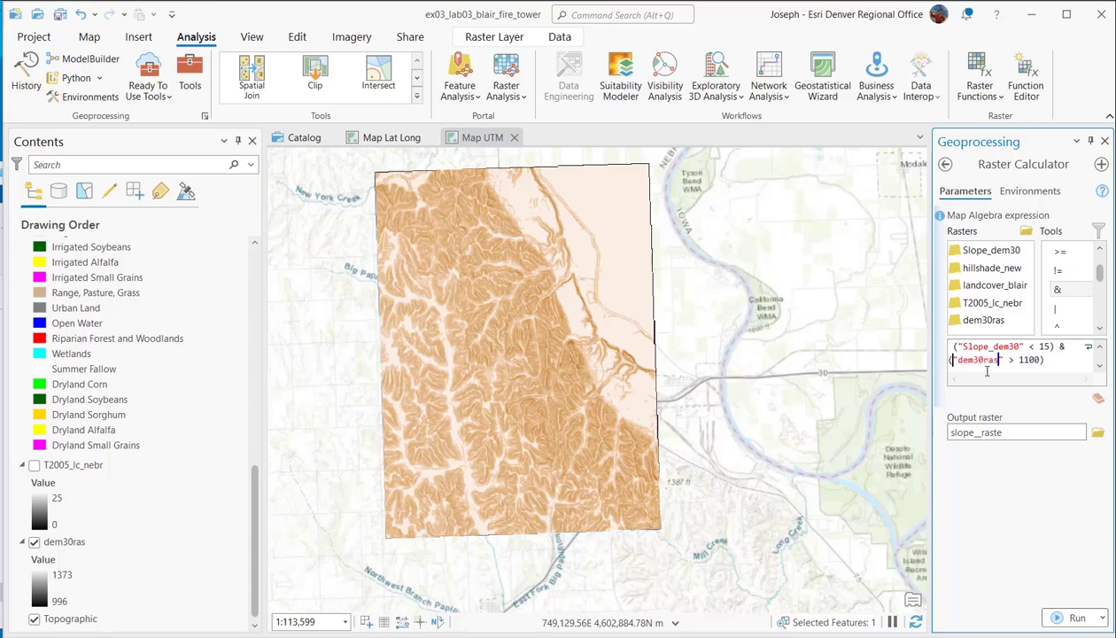
Name the Raster Calculator output slope_low_elev_high and run the tool.
{"action": "left_click", "coordinate": [1009, 434]}
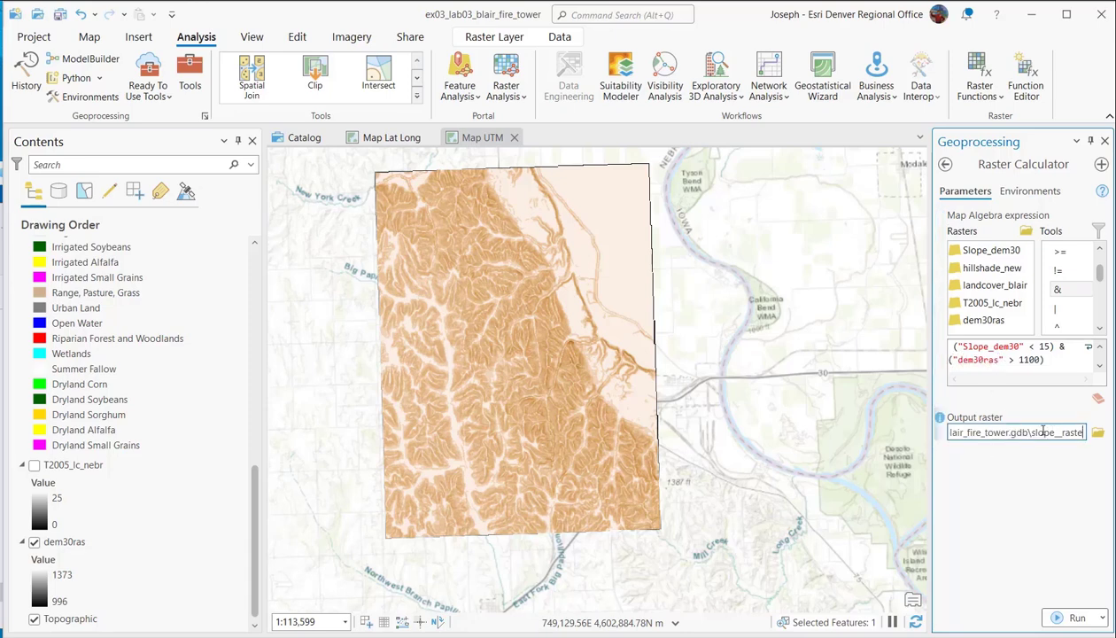
{"action": "left_click_drag", "start_coordinate": [1036, 432], "coordinate": [1085, 439]}
{"action": "key", "text": "BackSpace"}
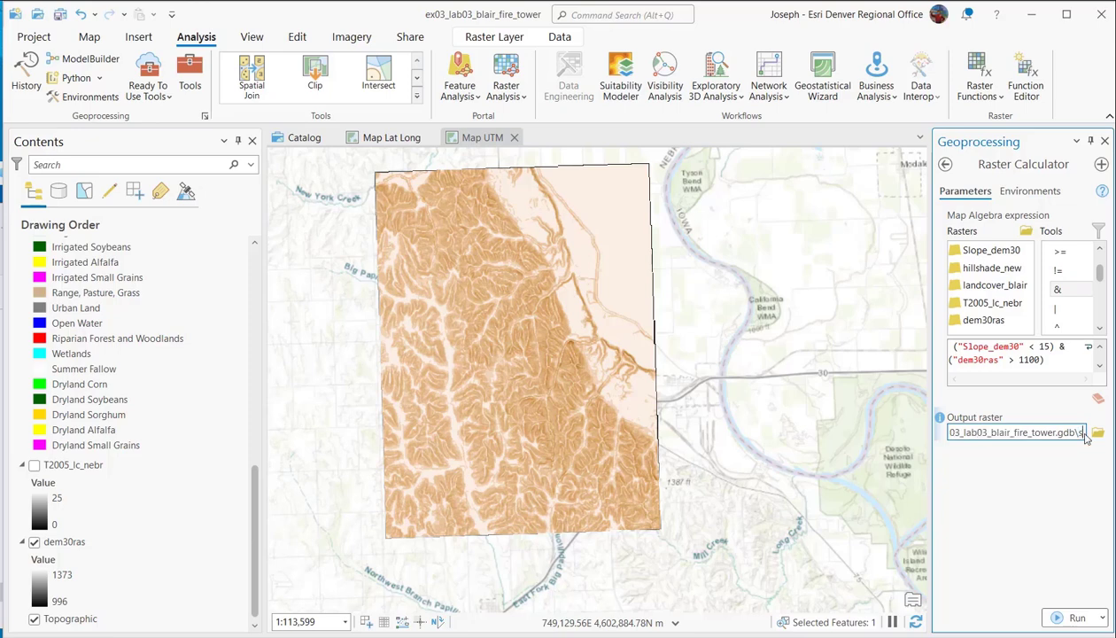
{"action": "key", "text": "BackSpace"}
{"action": "type", "text": "slope_"}
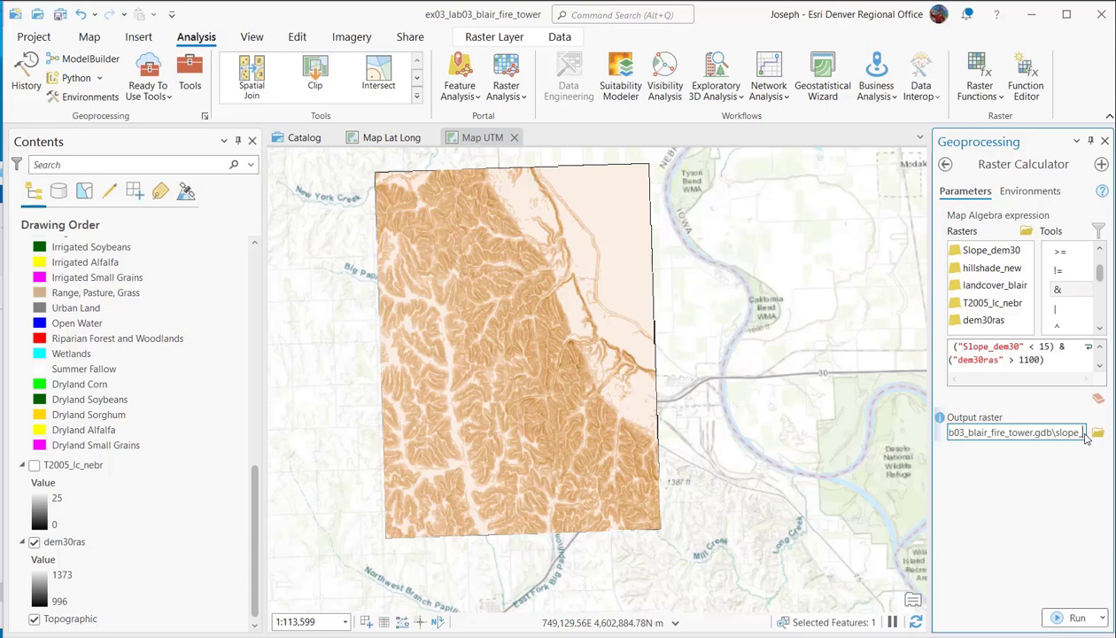
{"action": "type", "text": "low_elev"}
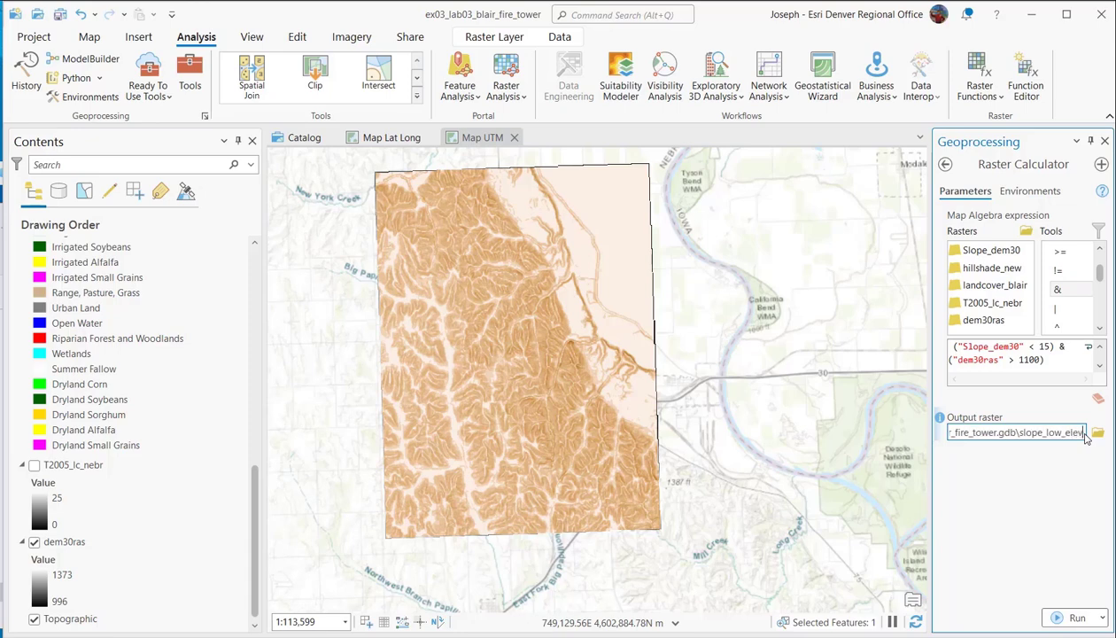
{"action": "type", "text": "_high"}
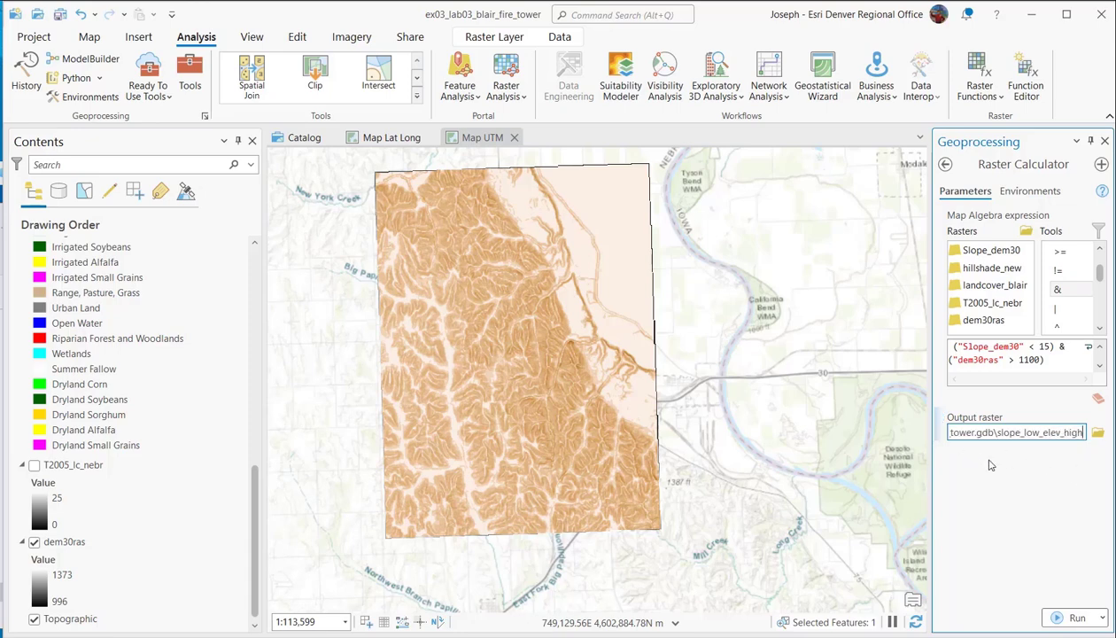
{"action": "left_click", "coordinate": [1072, 618]}
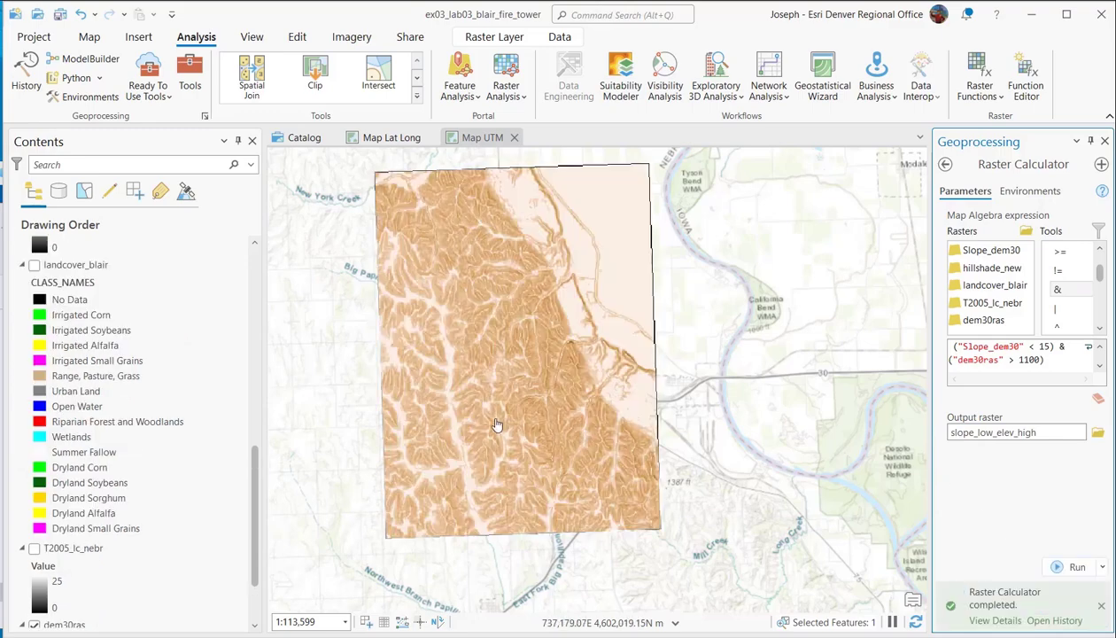
Hide the Slope_dem30 layer so the slope_low_elev_high raster can be seen on the map.
{"action": "scroll", "coordinate": [236, 391], "scroll_direction": "up", "scroll_amount": 6}
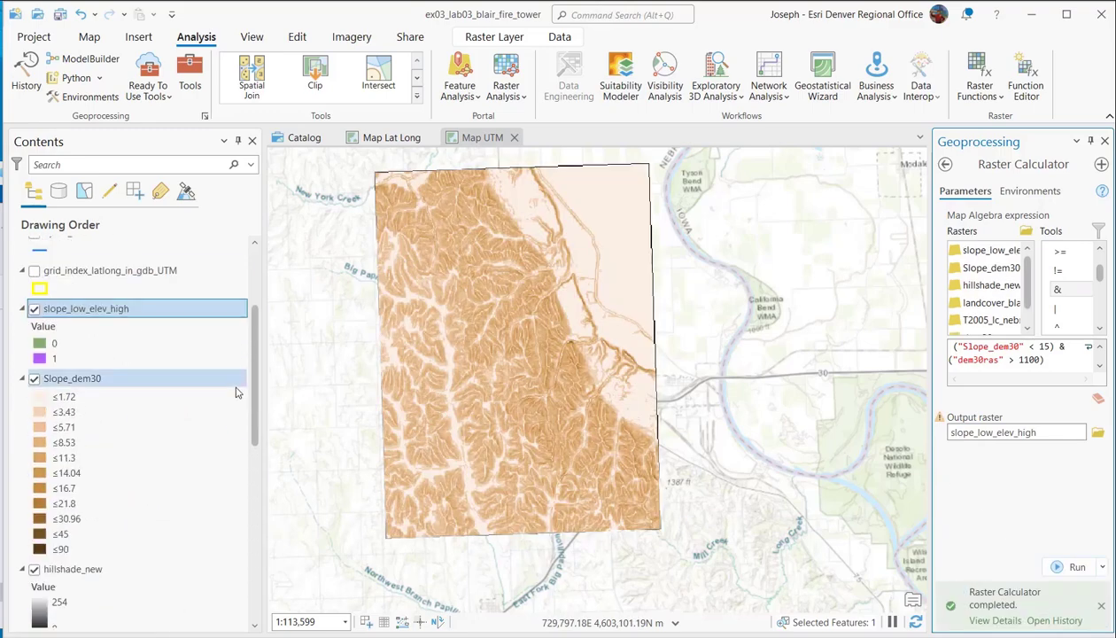
{"action": "scroll", "coordinate": [237, 391], "scroll_direction": "up", "scroll_amount": 3}
{"action": "scroll", "coordinate": [237, 390], "scroll_direction": "down", "scroll_amount": 1}
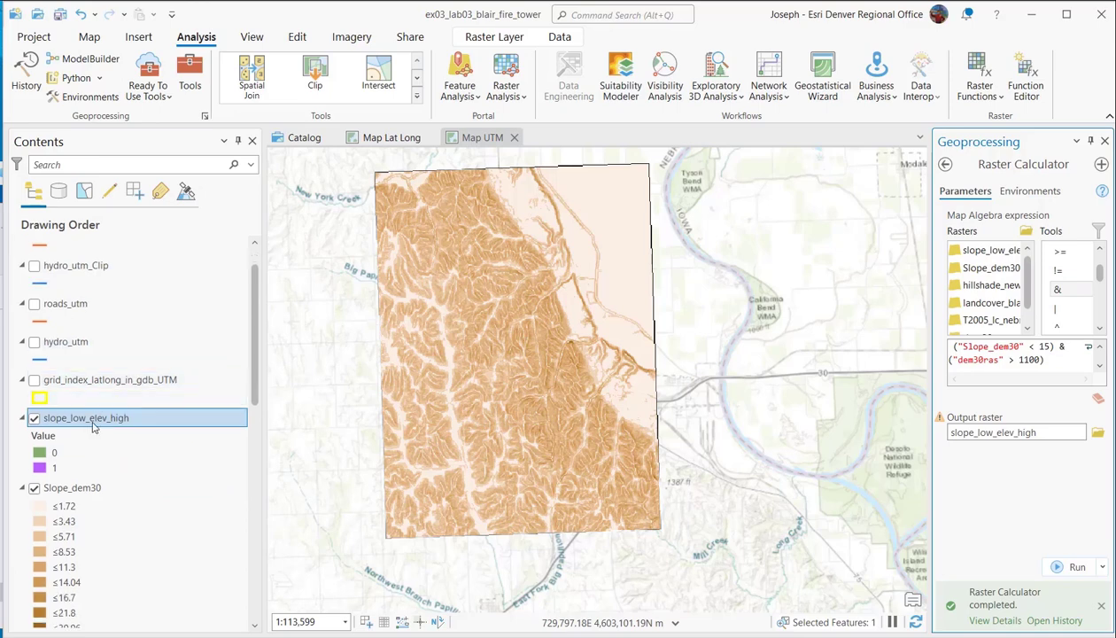
{"action": "scroll", "coordinate": [99, 406], "scroll_direction": "up", "scroll_amount": 1}
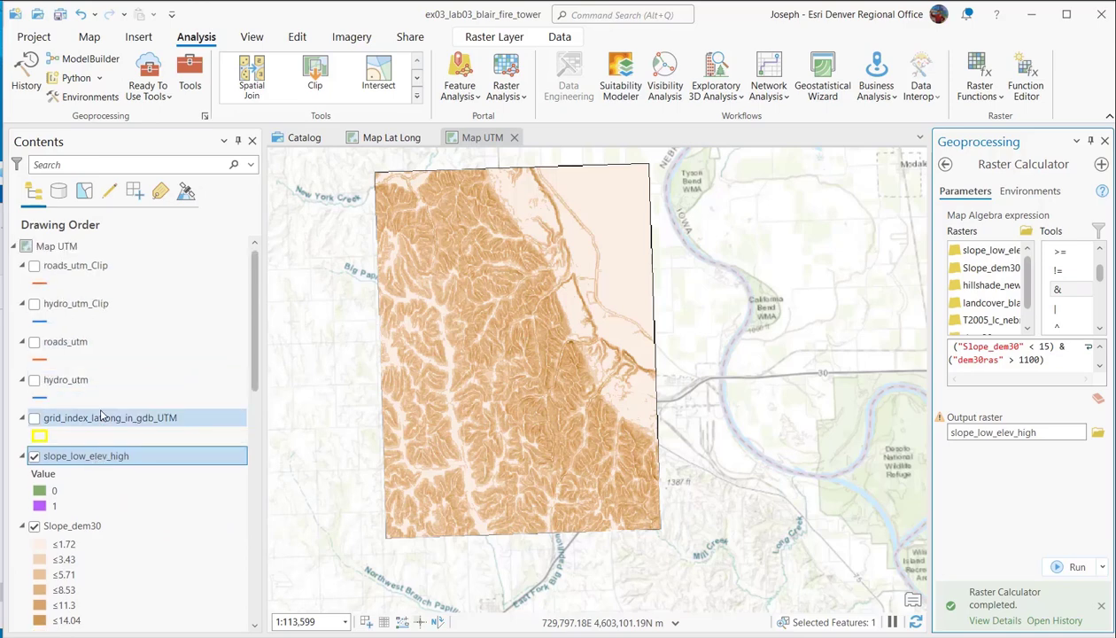
{"action": "scroll", "coordinate": [99, 406], "scroll_direction": "down", "scroll_amount": 1}
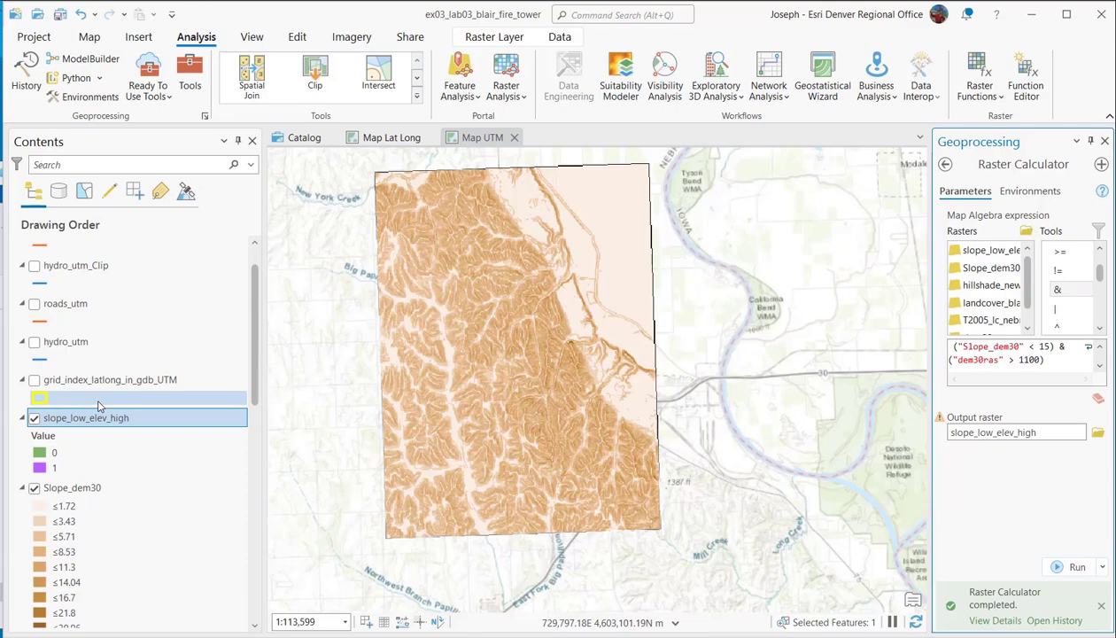
{"action": "scroll", "coordinate": [100, 406], "scroll_direction": "down", "scroll_amount": 3}
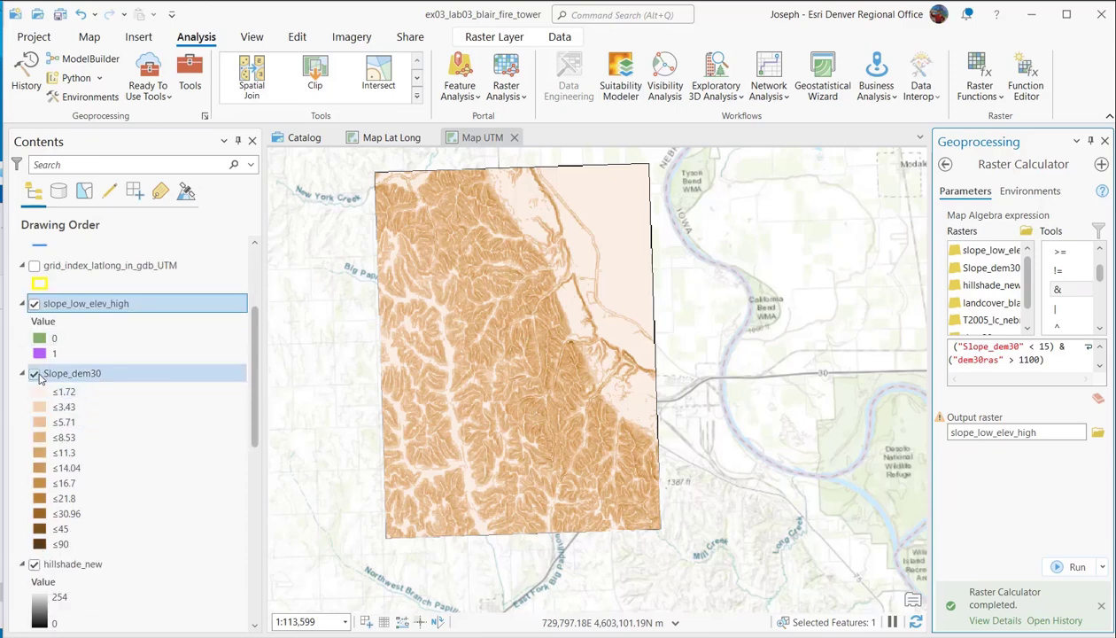
{"action": "left_click", "coordinate": [34, 374]}
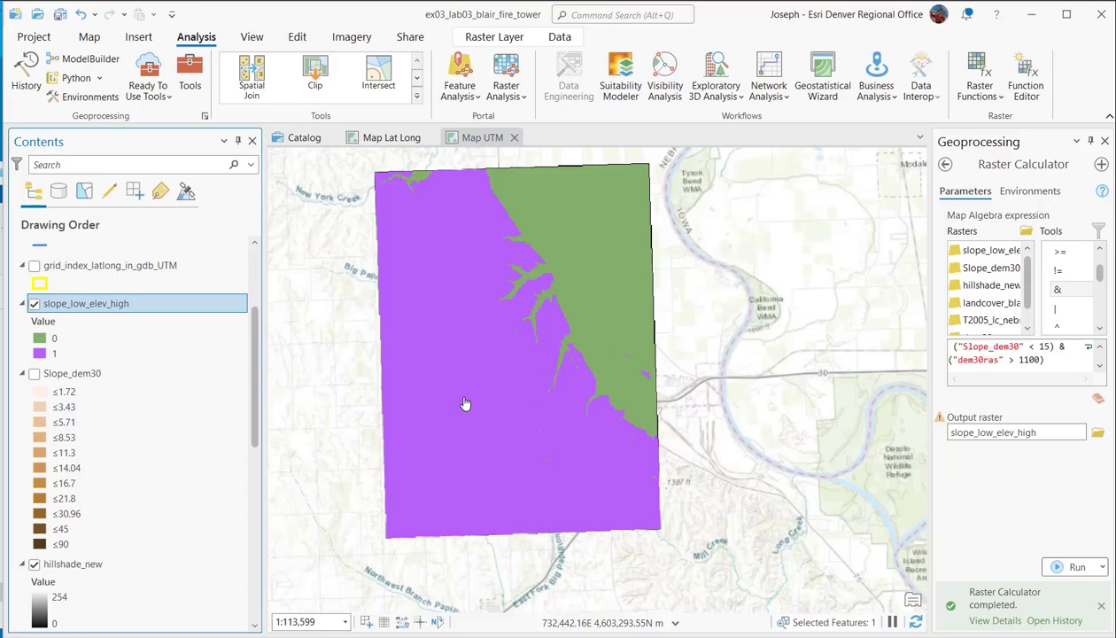
Tighten the map algebra expression to ("Slope_dem30" < 5) & ("dem30ras" > 1200).
{"action": "left_click", "coordinate": [999, 360]}
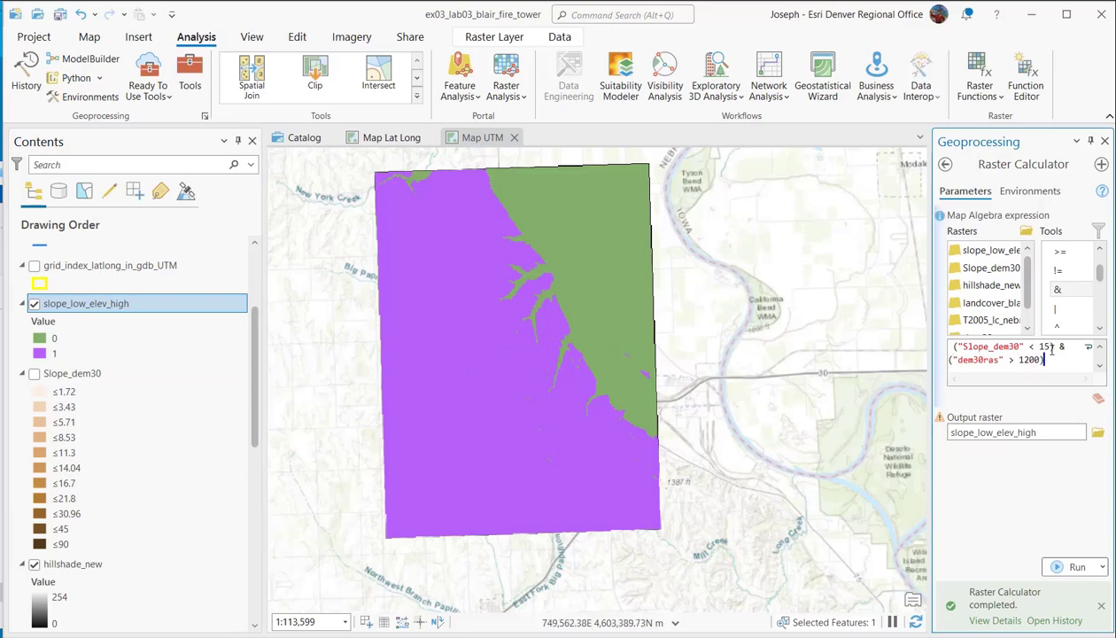
{"action": "left_click", "coordinate": [1033, 347]}
{"action": "key", "text": "BackSpace"}
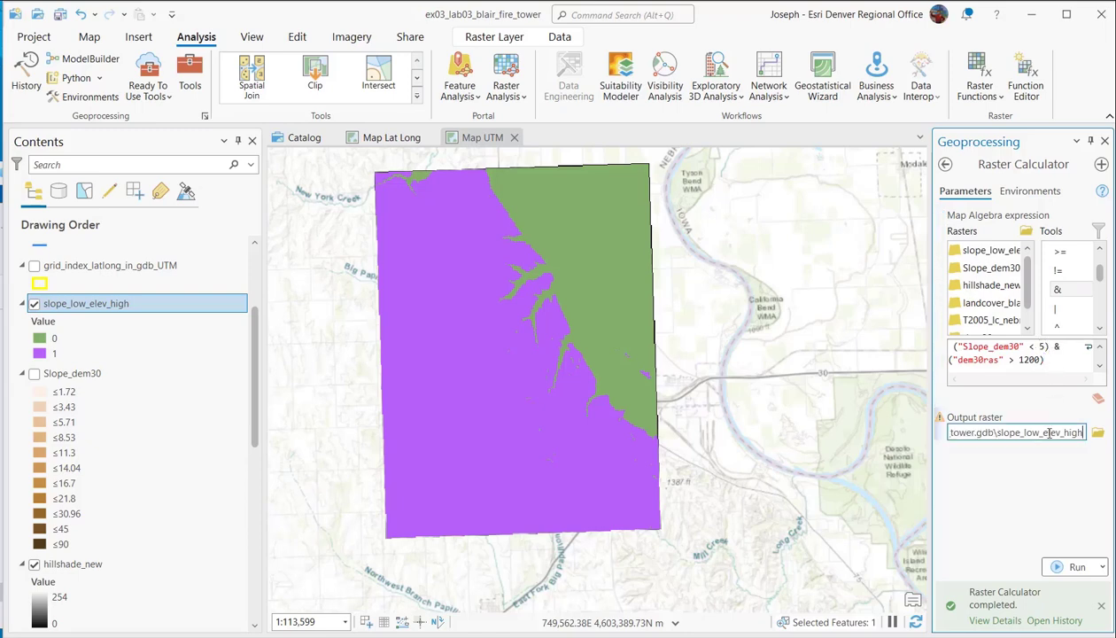
Name the output raster slope_low_elev_high_new and run the Raster Calculator.
{"action": "type", "text": "_"}
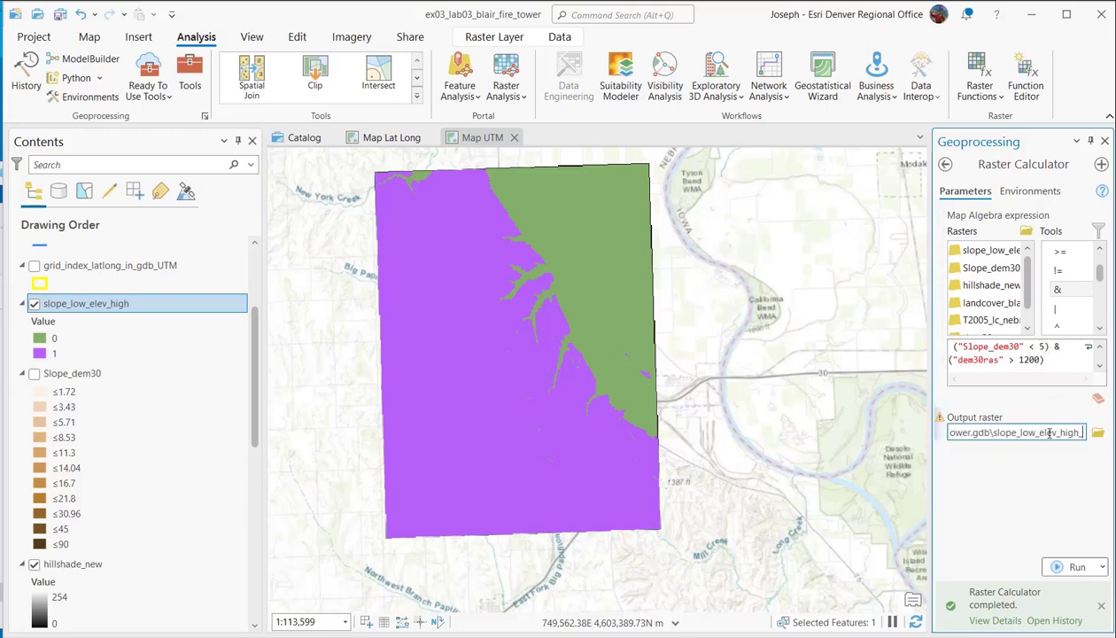
{"action": "type", "text": "new"}
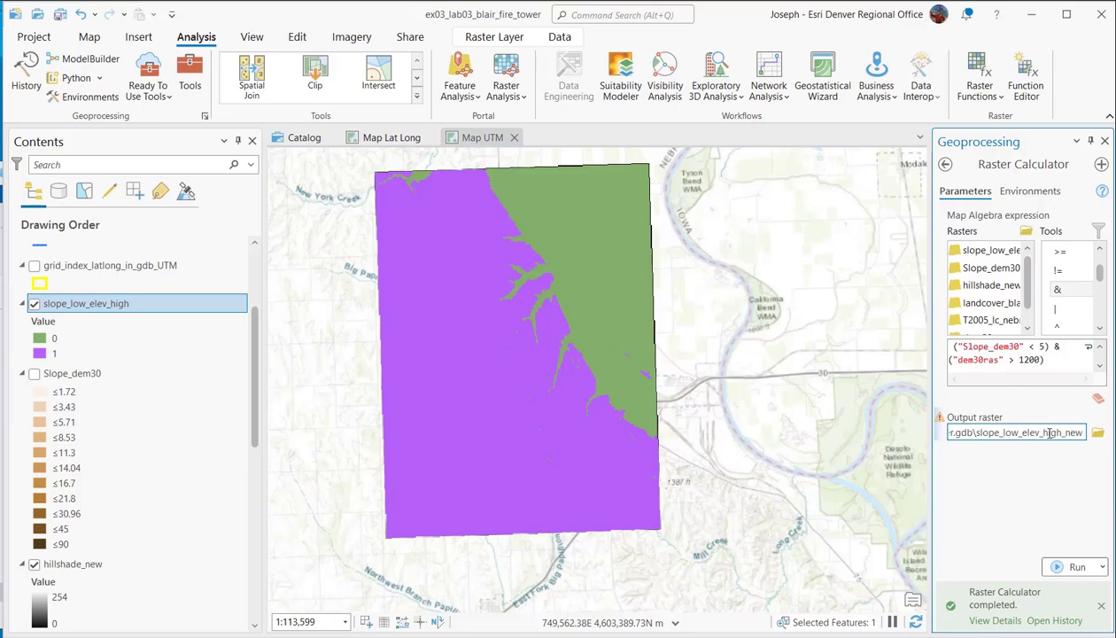
{"action": "left_click", "coordinate": [1074, 566]}
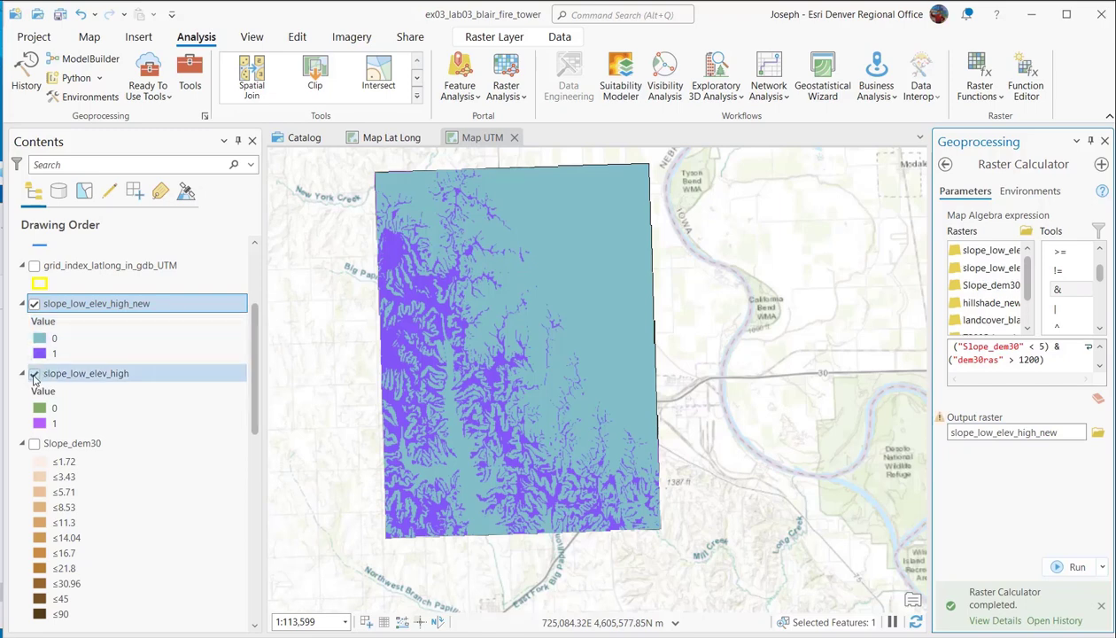
Hide the slope_low_elev_high layer and make slope_low_elev_high_new partly transparent over the hillshade.
{"action": "left_click", "coordinate": [34, 373]}
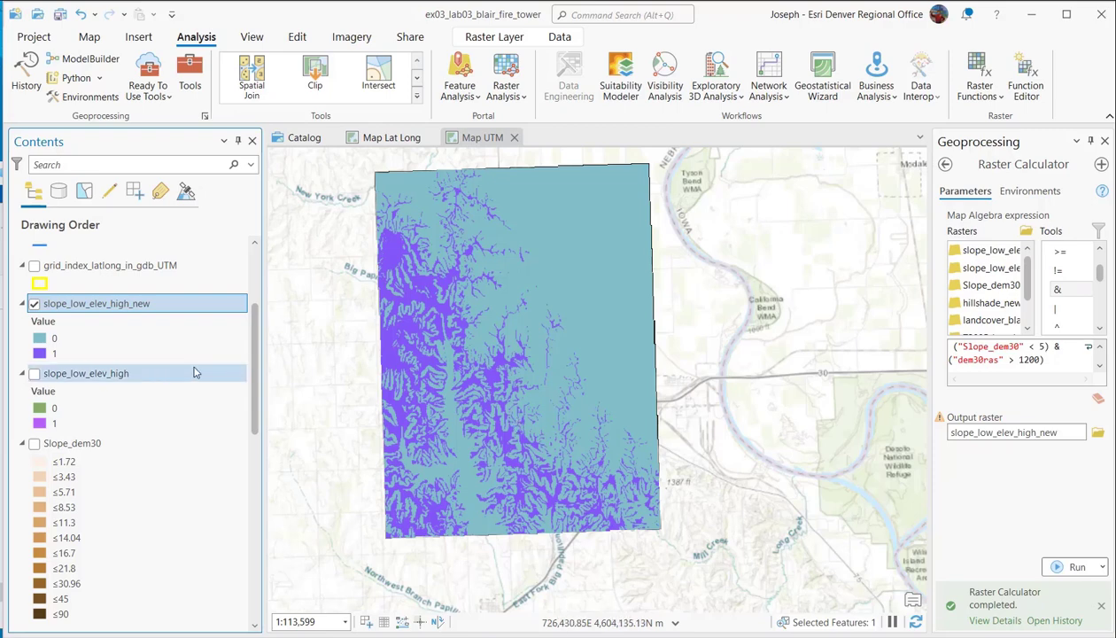
{"action": "scroll", "coordinate": [148, 393], "scroll_direction": "down", "scroll_amount": 3}
{"action": "scroll", "coordinate": [148, 393], "scroll_direction": "down", "scroll_amount": 1}
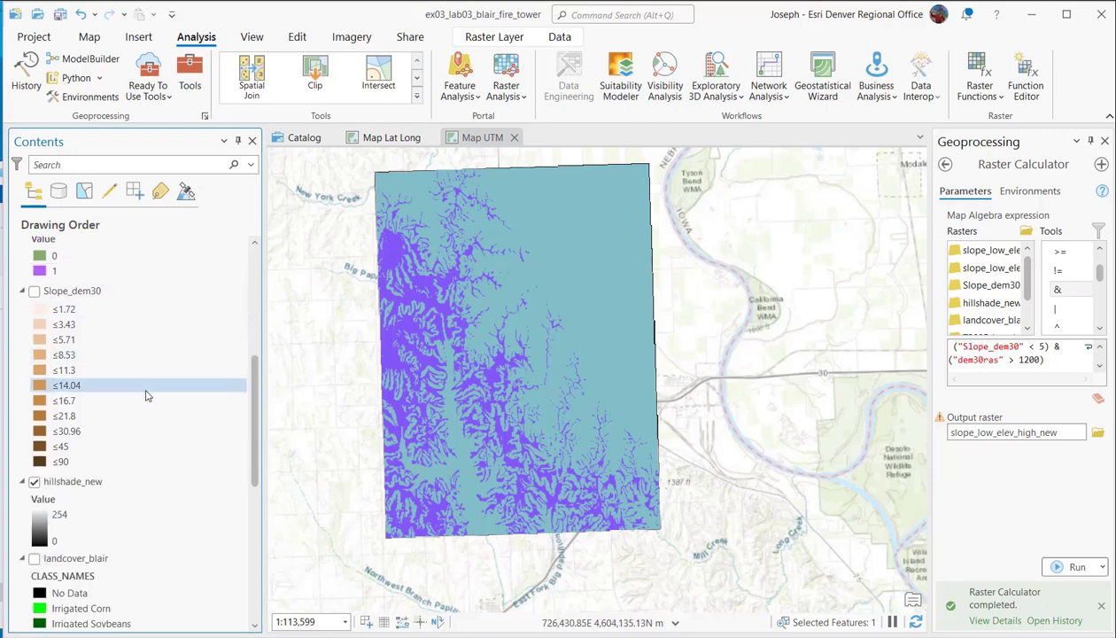
{"action": "scroll", "coordinate": [133, 355], "scroll_direction": "up", "scroll_amount": 3}
{"action": "scroll", "coordinate": [81, 313], "scroll_direction": "up", "scroll_amount": 2}
{"action": "left_click", "coordinate": [89, 303]}
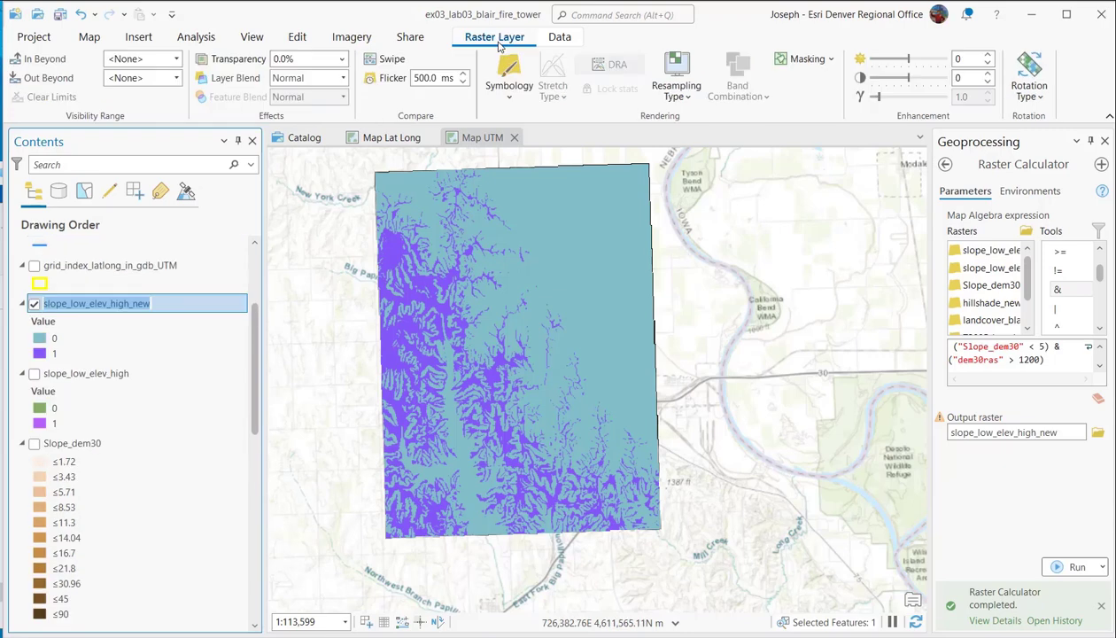
{"action": "left_click", "coordinate": [342, 59]}
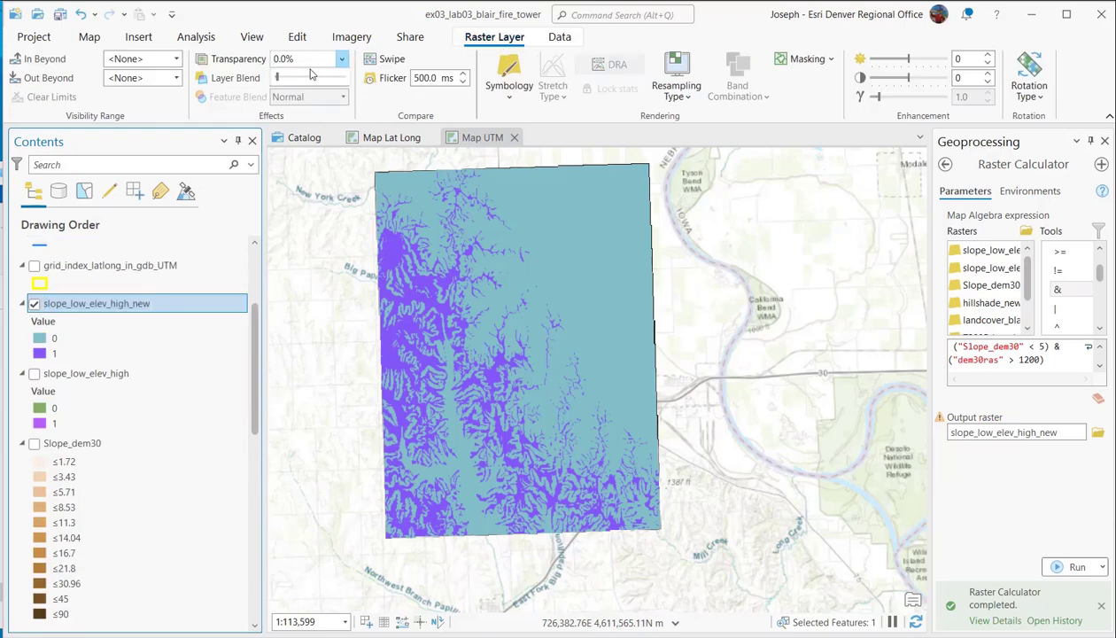
{"action": "left_click_drag", "start_coordinate": [277, 80], "coordinate": [307, 78]}
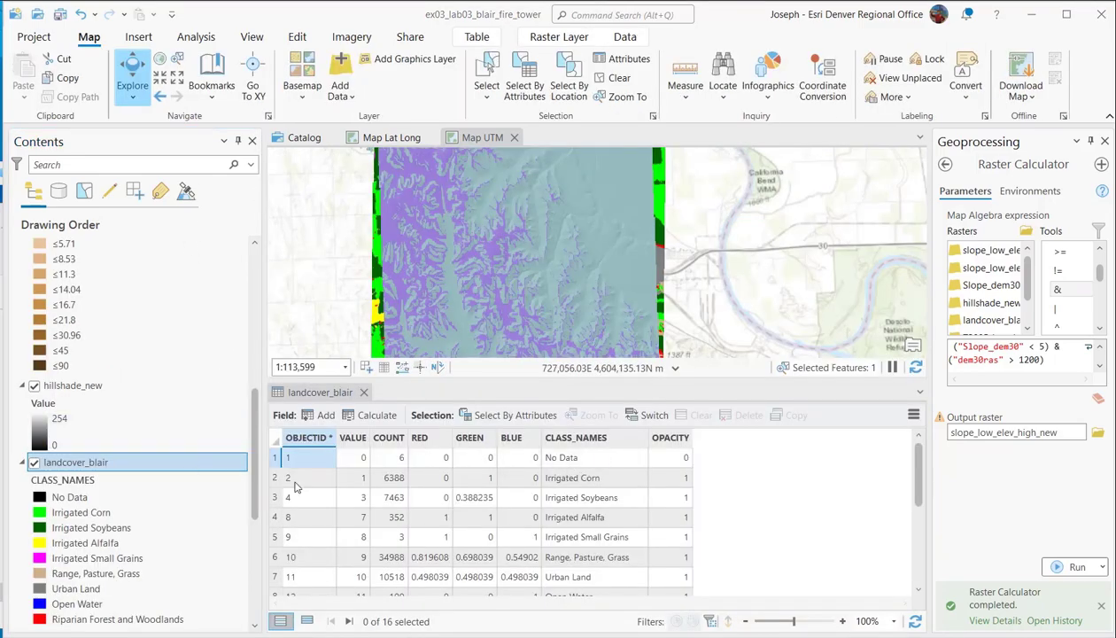
Hide the hillshade_new and slope_low_elev_high_new layers so only the landcover_blair classes are drawn over the basemap.
{"action": "left_click", "coordinate": [34, 387]}
{"action": "scroll", "coordinate": [35, 372], "scroll_direction": "up", "scroll_amount": 10}
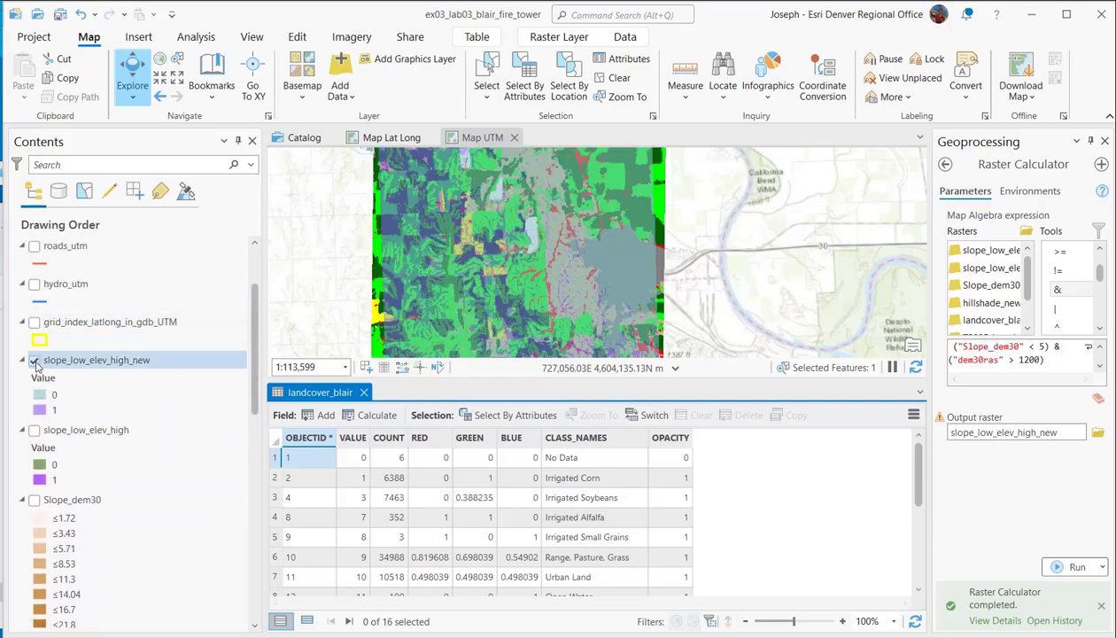
{"action": "left_click", "coordinate": [35, 361]}
{"action": "scroll", "coordinate": [142, 390], "scroll_direction": "down", "scroll_amount": 3}
Look up the VALUE code of the Range, Pasture, Grass class in the landcover_blair attribute table.
{"action": "scroll", "coordinate": [483, 494], "scroll_direction": "down", "scroll_amount": 4}
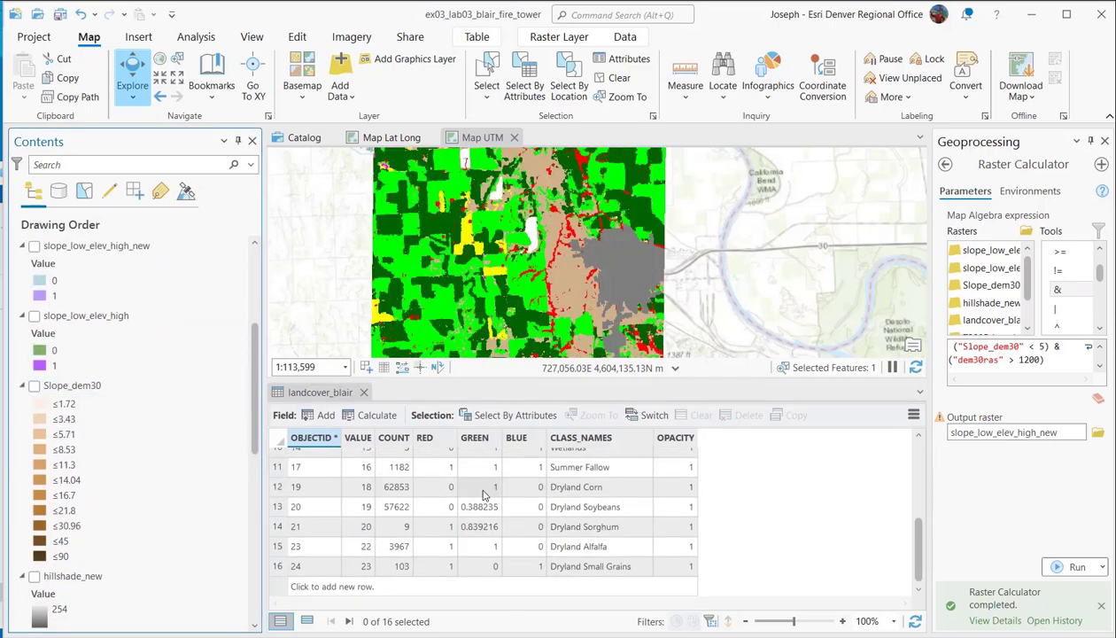
{"action": "scroll", "coordinate": [487, 496], "scroll_direction": "up", "scroll_amount": 2}
{"action": "scroll", "coordinate": [576, 532], "scroll_direction": "up", "scroll_amount": 2}
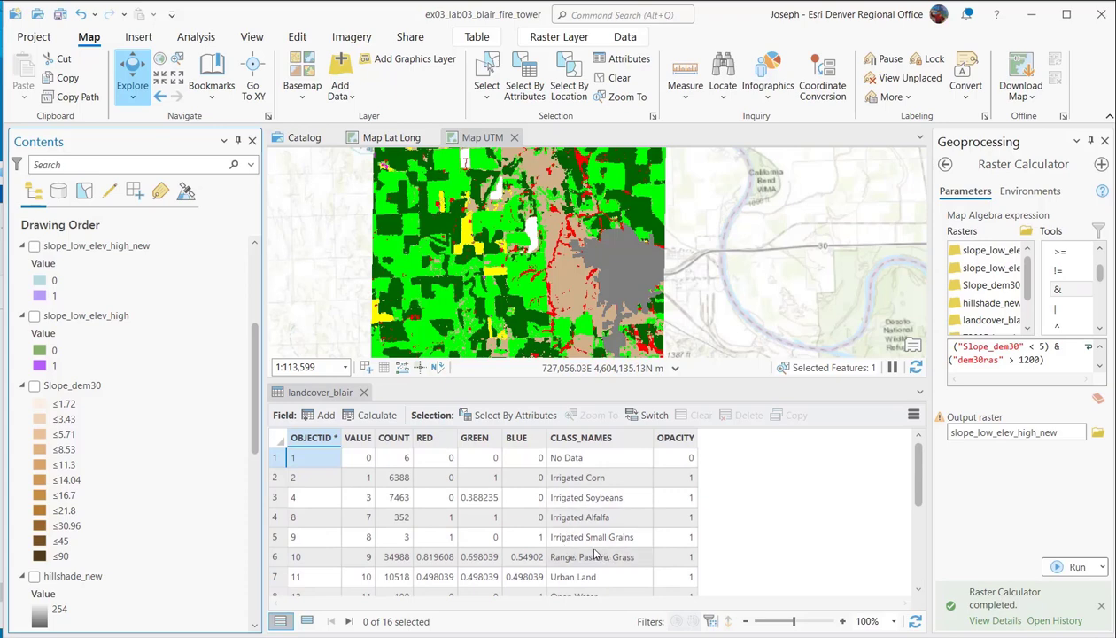
{"action": "left_click", "coordinate": [358, 558]}
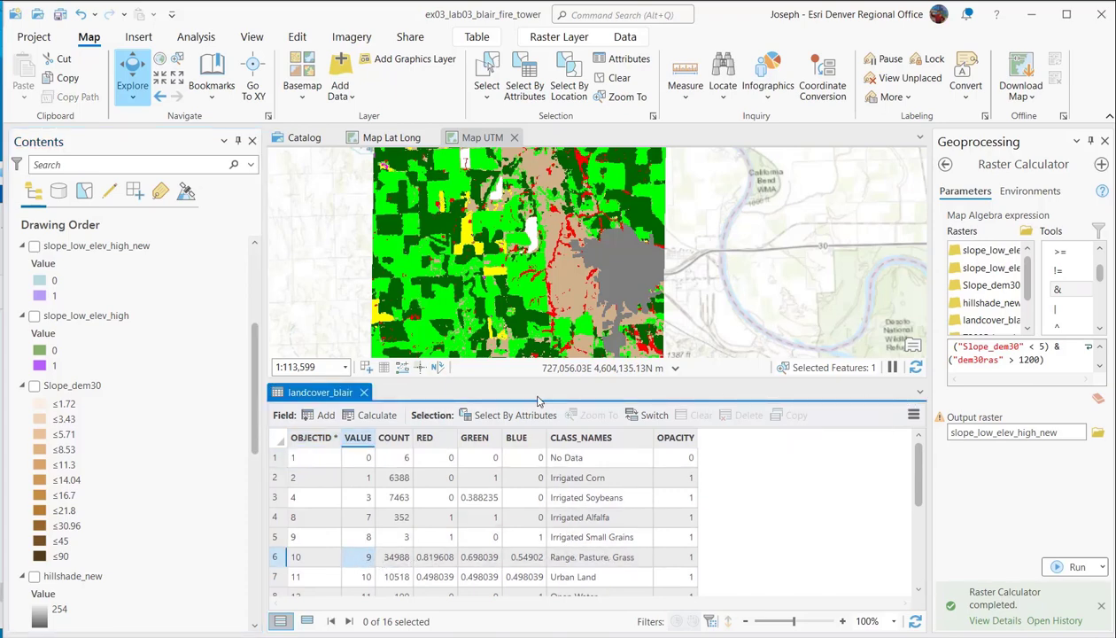
{"action": "left_click", "coordinate": [363, 393]}
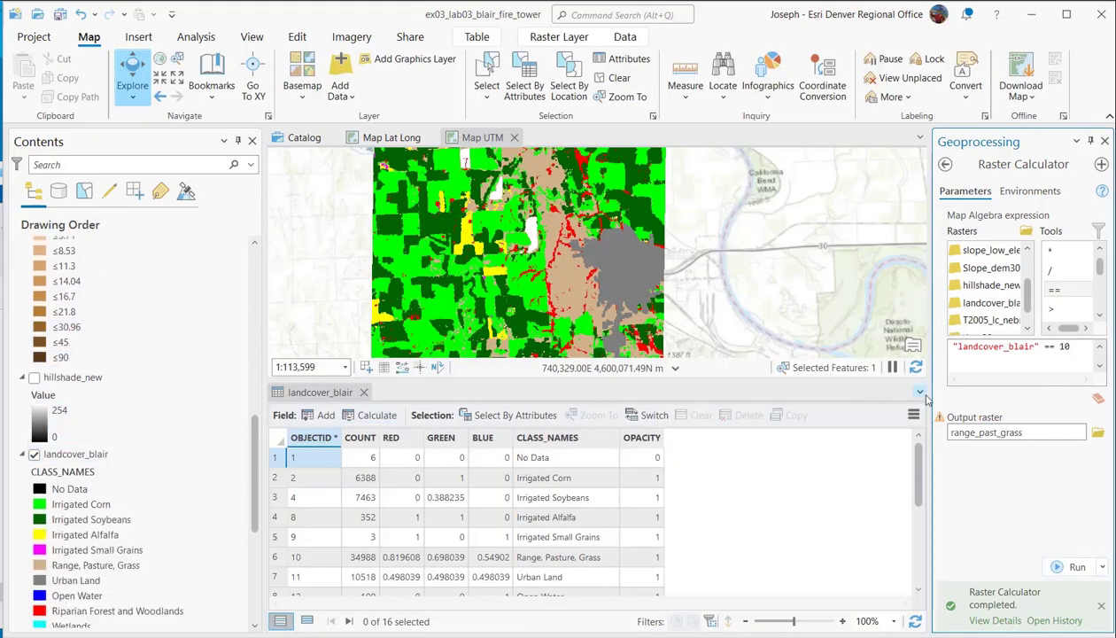
Hide the landcover_blair layer to inspect the range_past_grass raster, and dismiss the attribute table.
{"action": "left_click", "coordinate": [35, 452]}
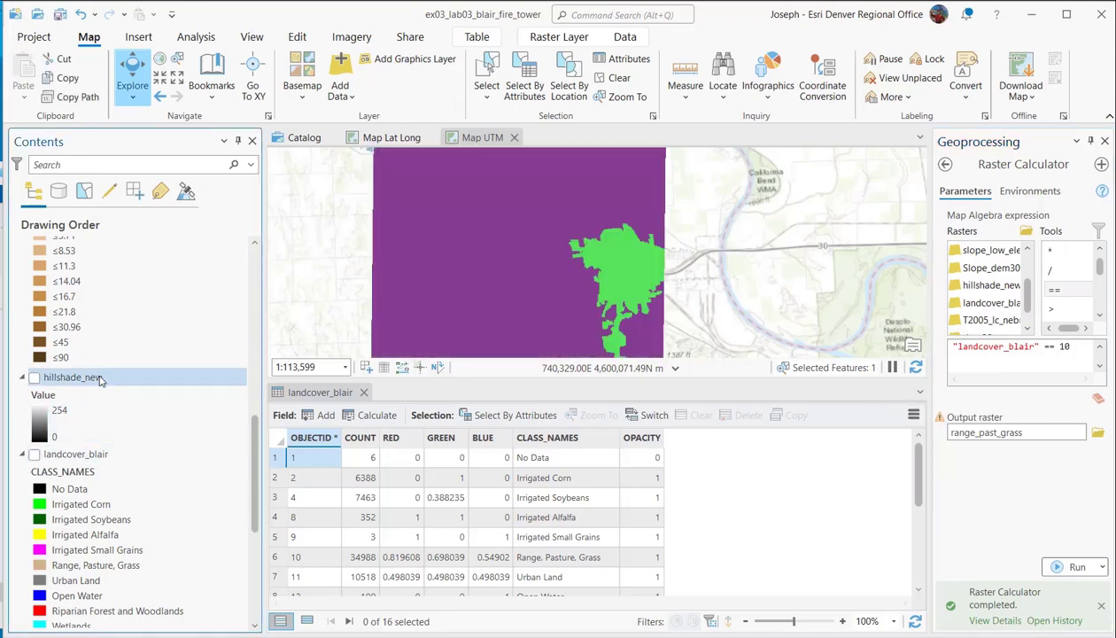
{"action": "scroll", "coordinate": [100, 375], "scroll_direction": "up", "scroll_amount": 8}
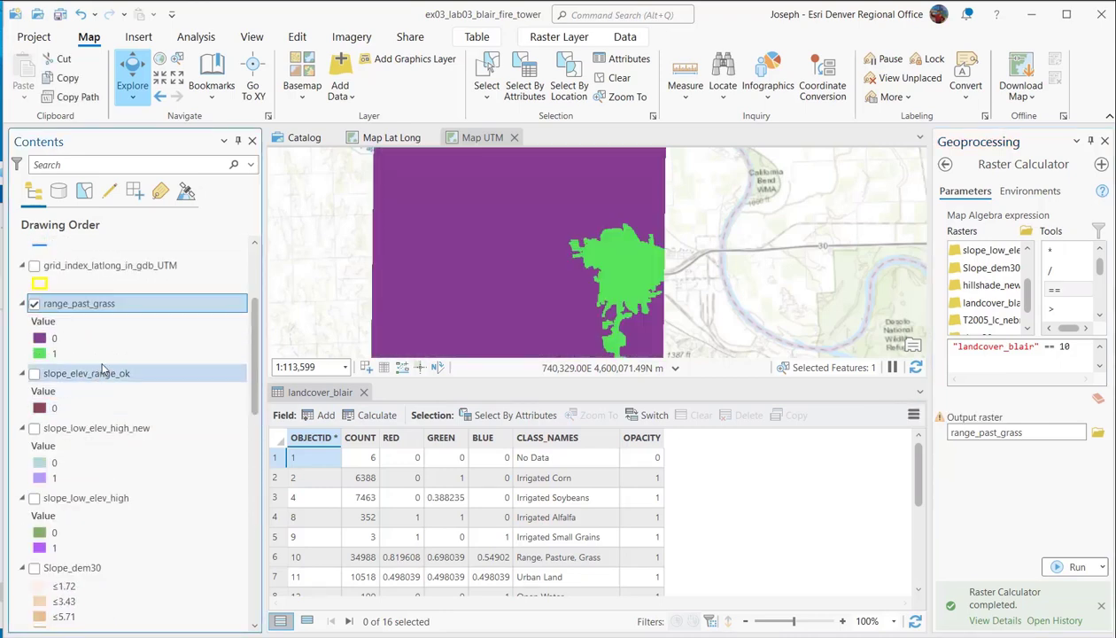
{"action": "left_click", "coordinate": [921, 395]}
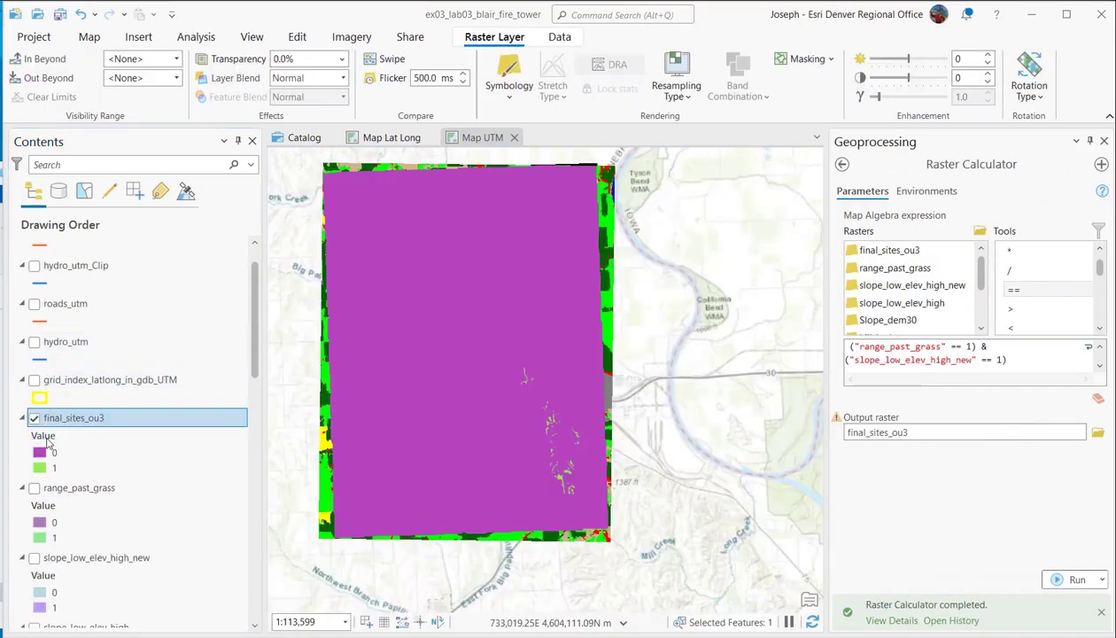
Symbolize final_sites_ou3 with no color for value 0 and yellow for value 1.
{"action": "right_click", "coordinate": [70, 419]}
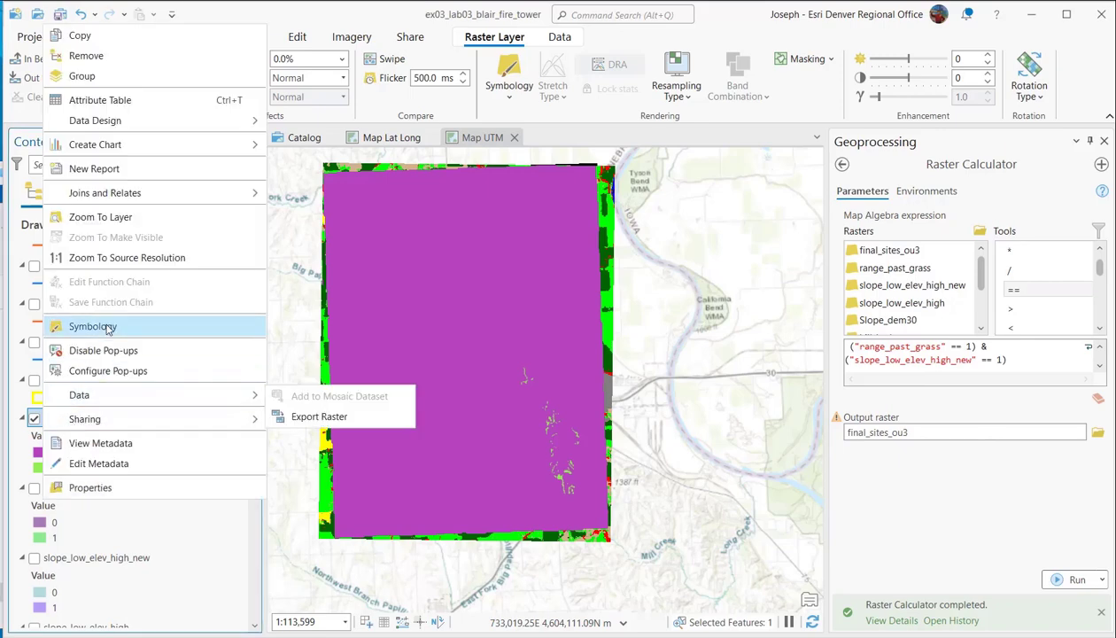
{"action": "left_click", "coordinate": [92, 327]}
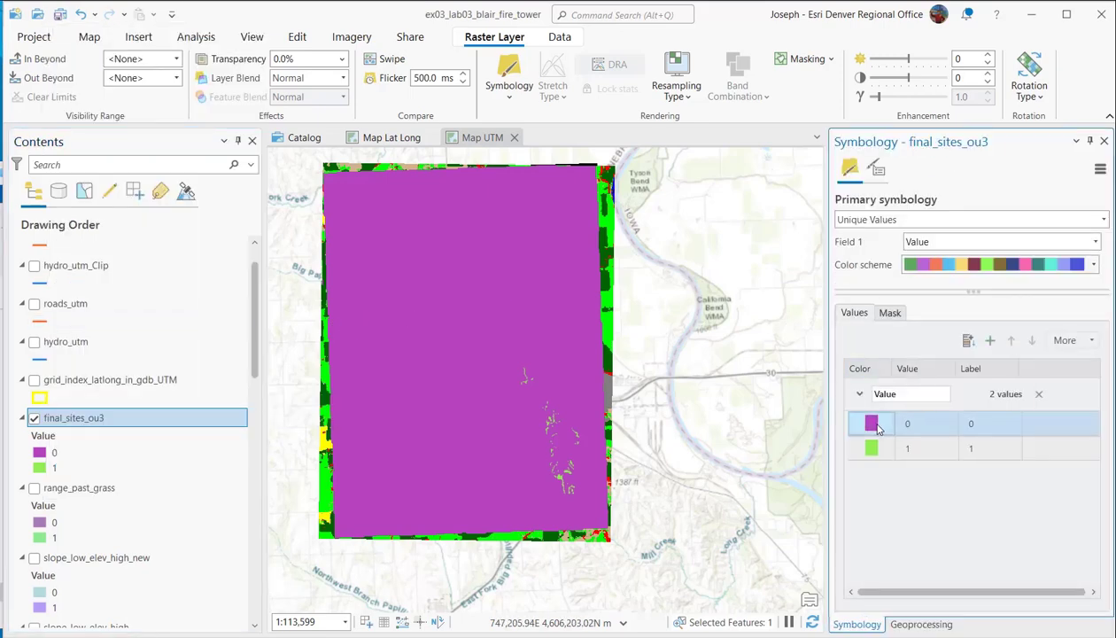
{"action": "left_click", "coordinate": [877, 428]}
{"action": "left_click", "coordinate": [846, 366]}
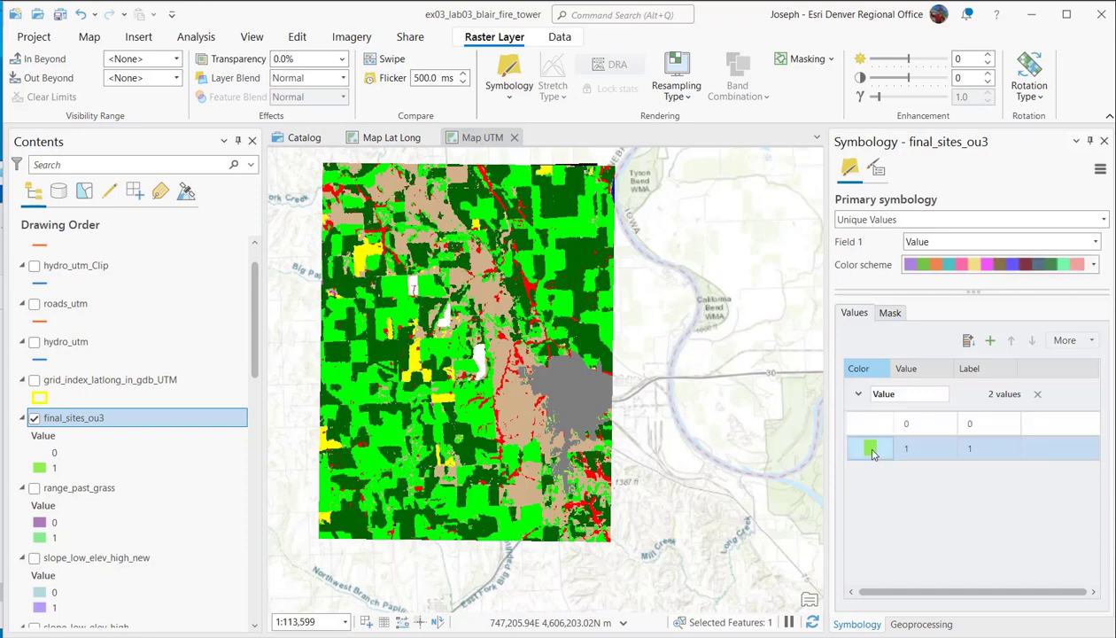
{"action": "left_click", "coordinate": [863, 448]}
{"action": "left_click", "coordinate": [920, 414]}
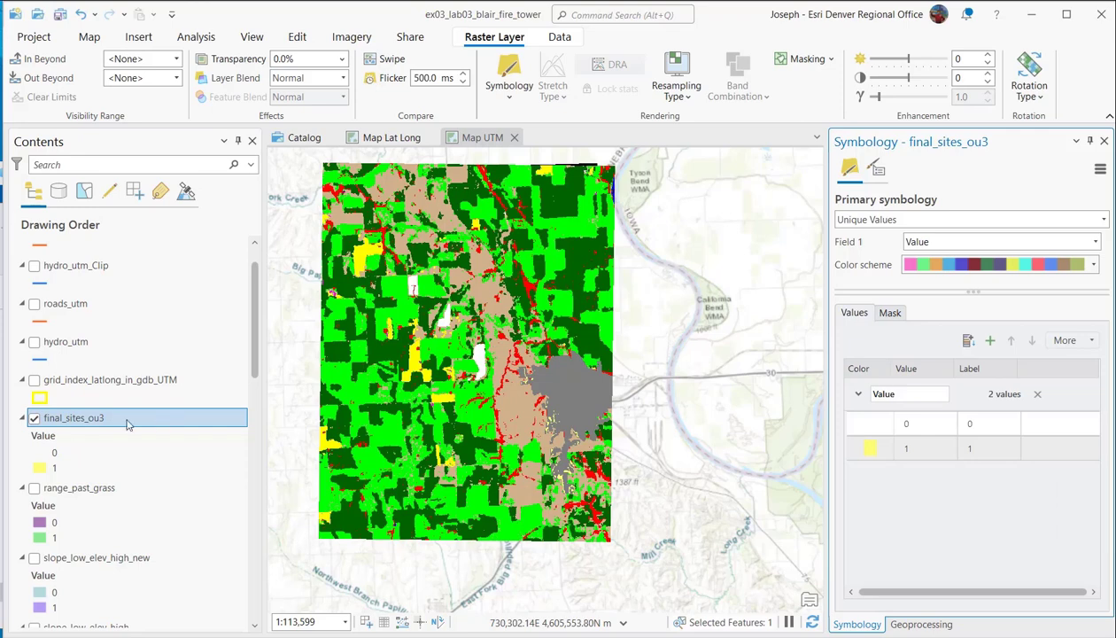
Hide the landcover_blair layer and inspect the final_sites_ou3 cells over the elevation raster.
{"action": "scroll", "coordinate": [49, 443], "scroll_direction": "down", "scroll_amount": 5}
{"action": "scroll", "coordinate": [50, 448], "scroll_direction": "down", "scroll_amount": 10}
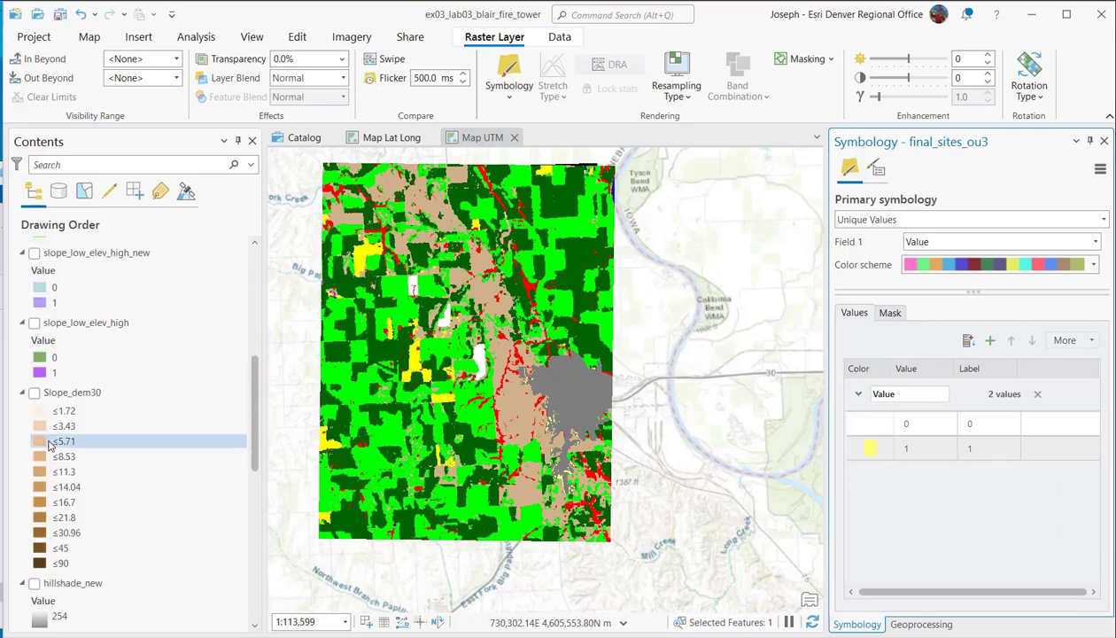
{"action": "left_click", "coordinate": [35, 394]}
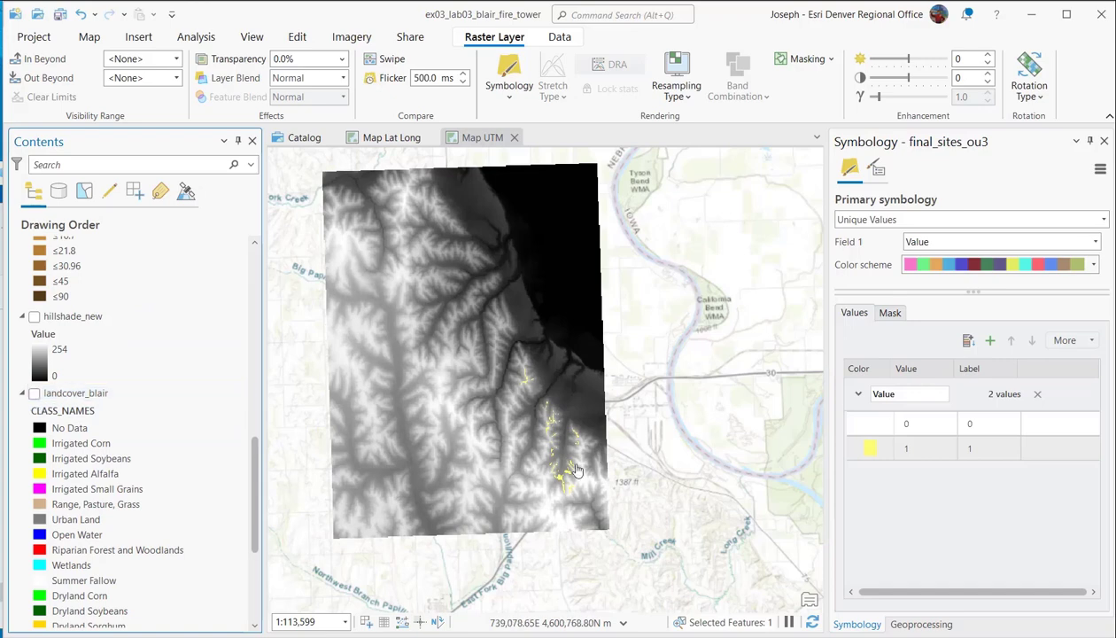
{"action": "scroll", "coordinate": [574, 462], "scroll_direction": "up", "scroll_amount": 2}
{"action": "scroll", "coordinate": [567, 468], "scroll_direction": "up", "scroll_amount": 4}
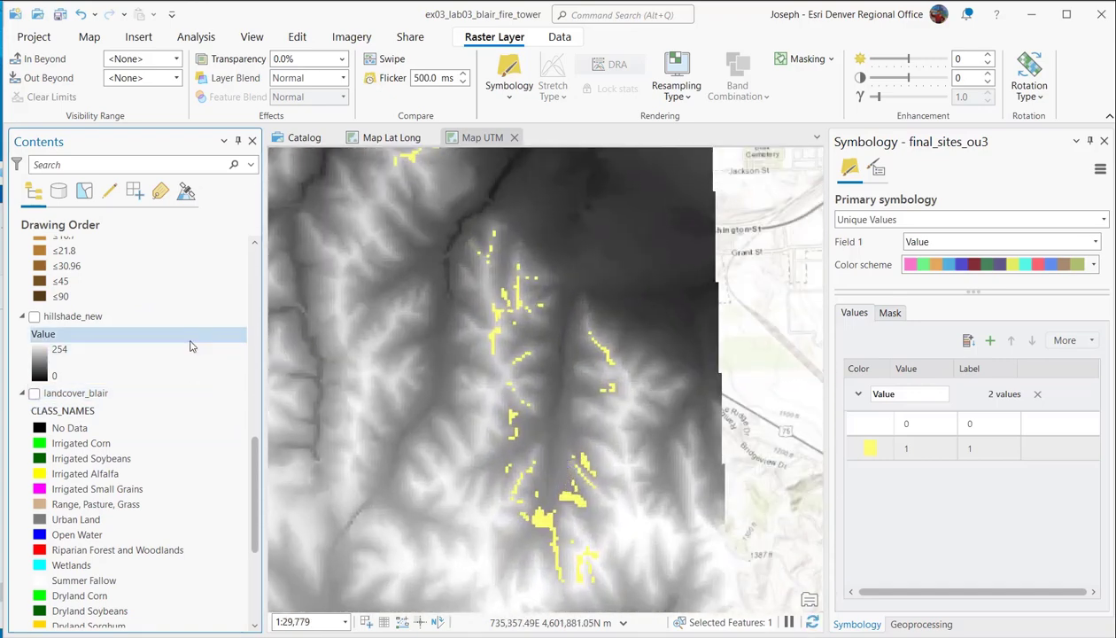
Check the cell counts for values 0 and 1 in the final_sites_ou3 attribute table.
{"action": "scroll", "coordinate": [189, 372], "scroll_direction": "up", "scroll_amount": 8}
{"action": "scroll", "coordinate": [189, 342], "scroll_direction": "up", "scroll_amount": 2}
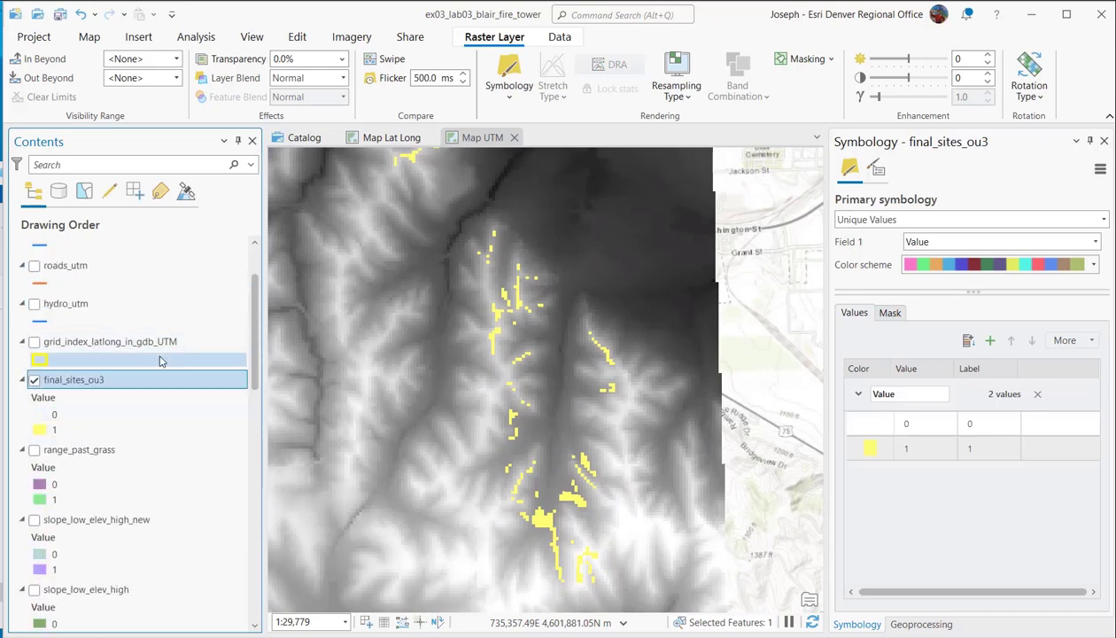
{"action": "right_click", "coordinate": [112, 383]}
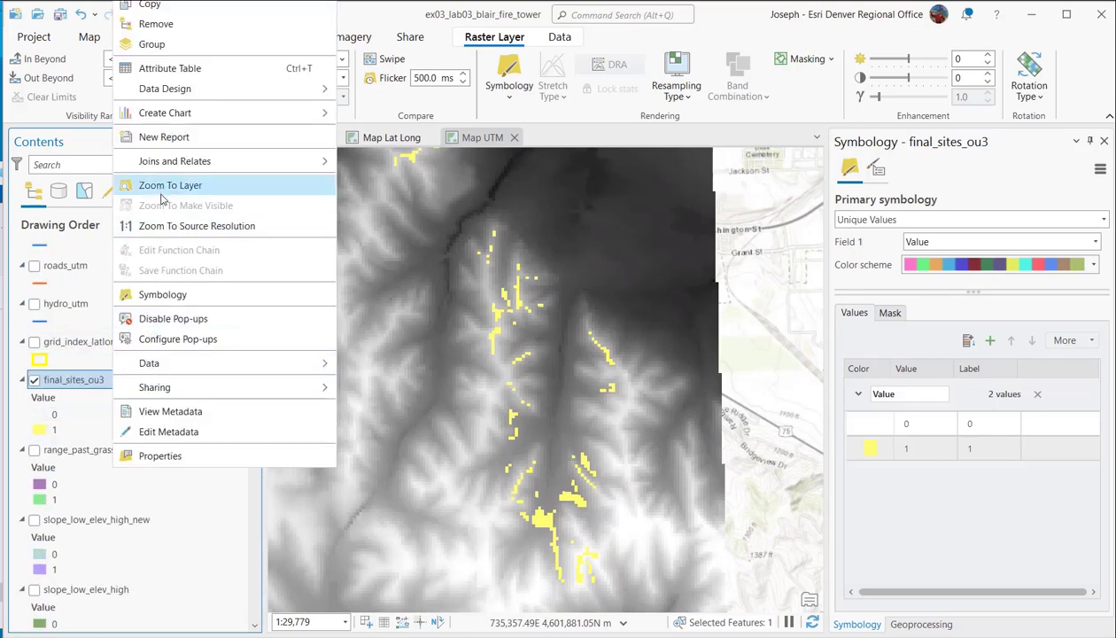
{"action": "left_click", "coordinate": [177, 76]}
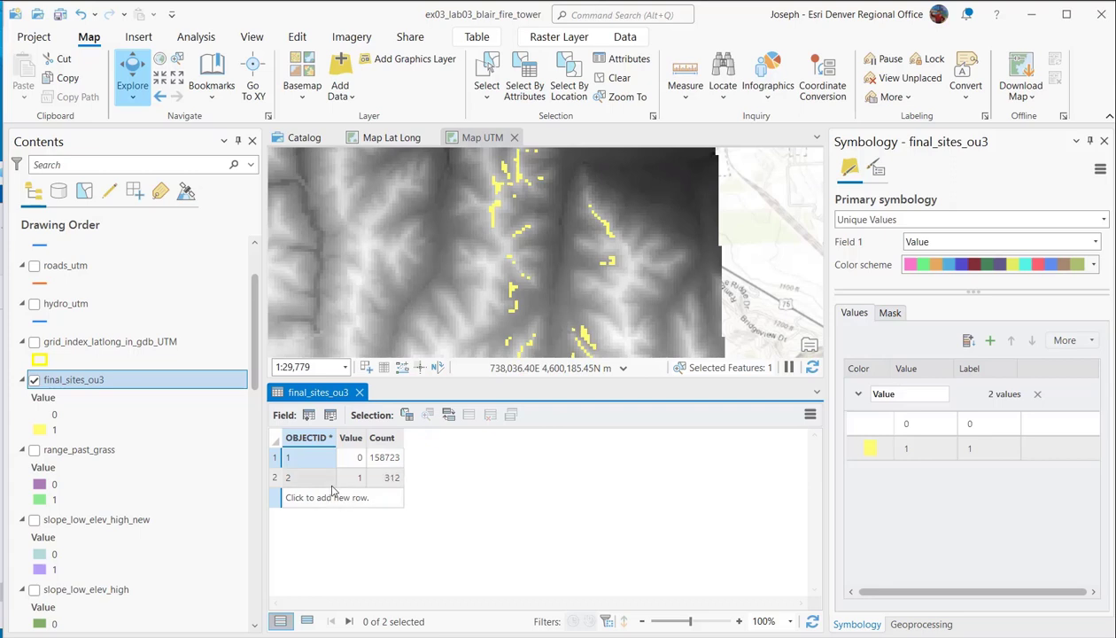
{"action": "left_click", "coordinate": [384, 460]}
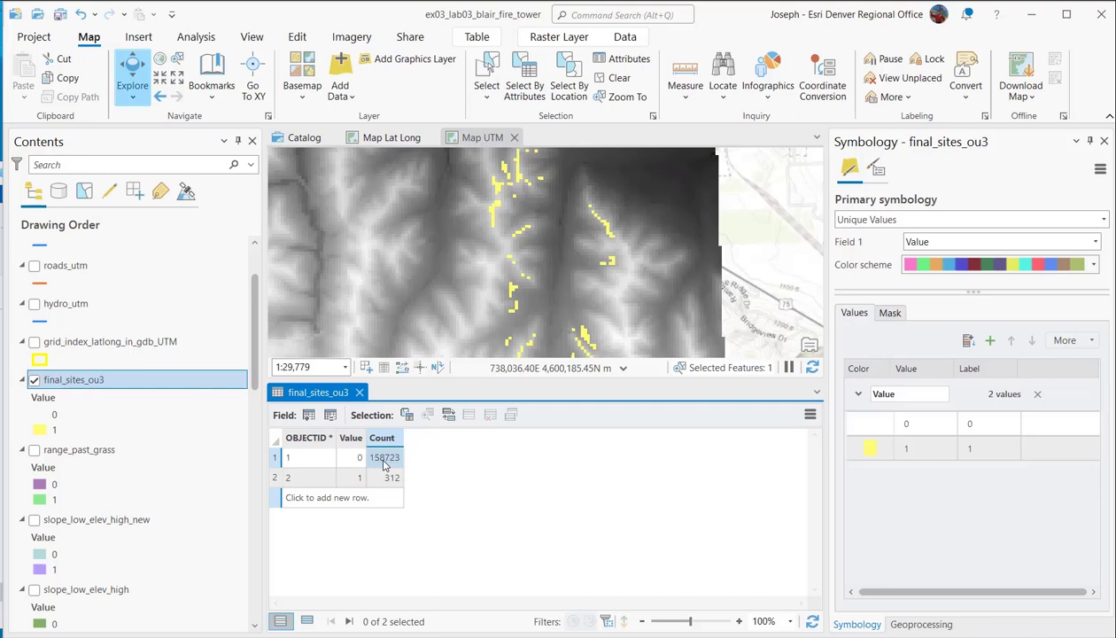
Highlight the value 0 cells and then the value 1 cells of final_sites_ou3 on the map, and close the attribute table.
{"action": "left_click", "coordinate": [274, 479]}
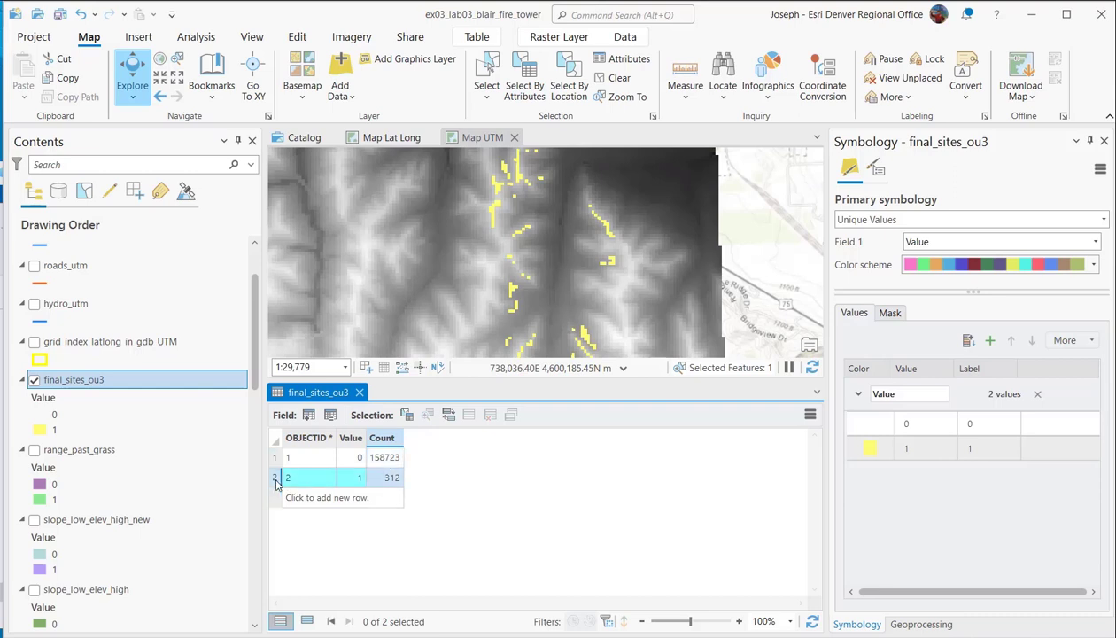
{"action": "left_click", "coordinate": [276, 457]}
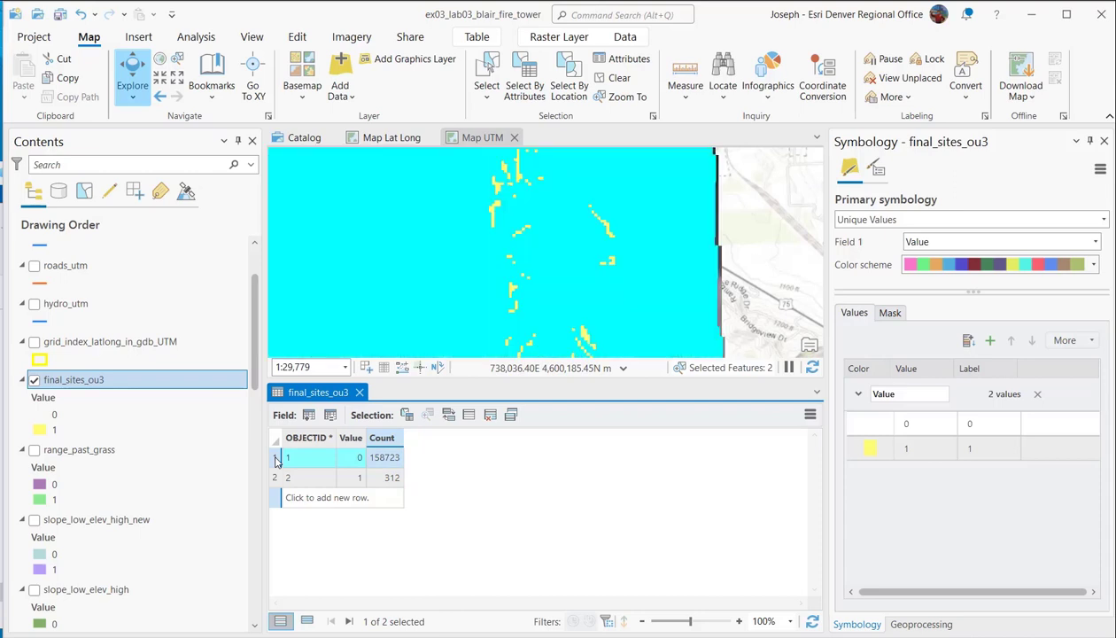
{"action": "left_click", "coordinate": [274, 478]}
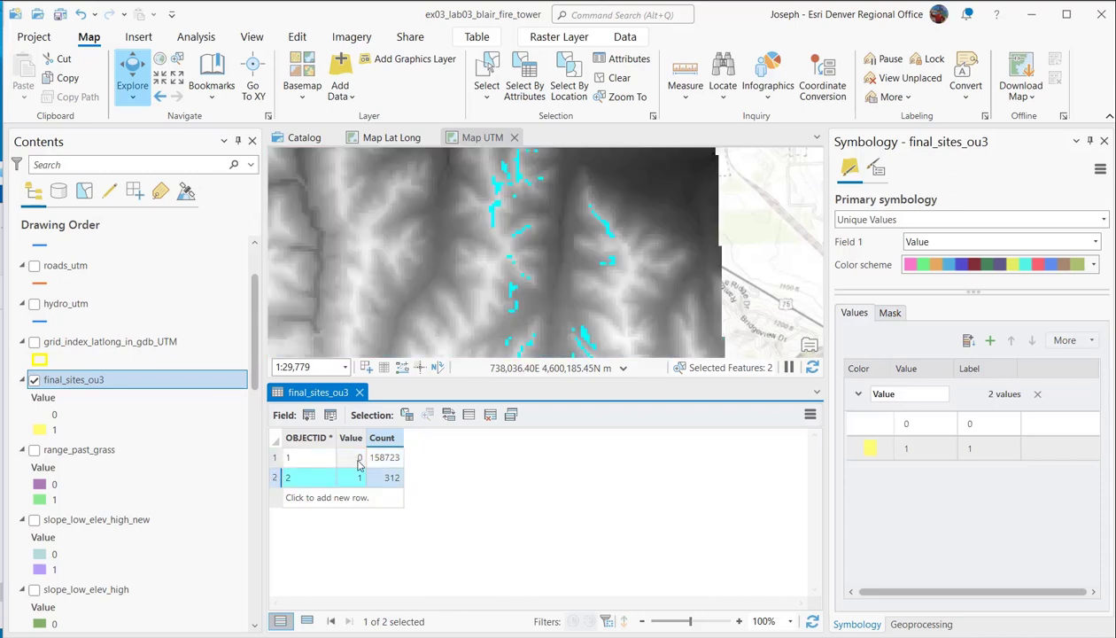
{"action": "left_click", "coordinate": [816, 393]}
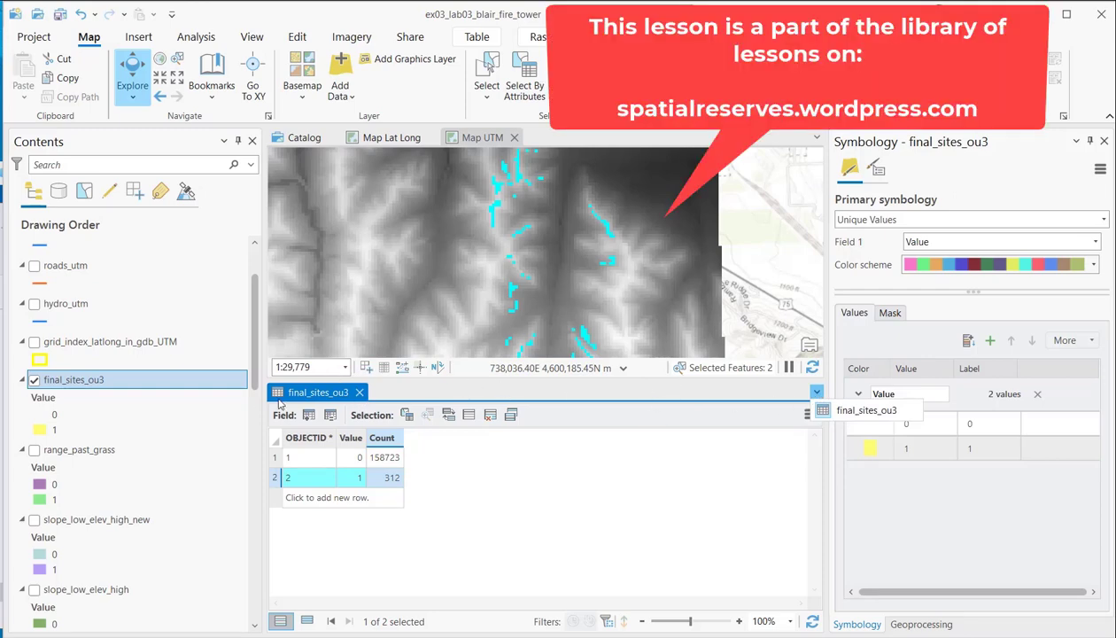
{"action": "left_click", "coordinate": [548, 436]}
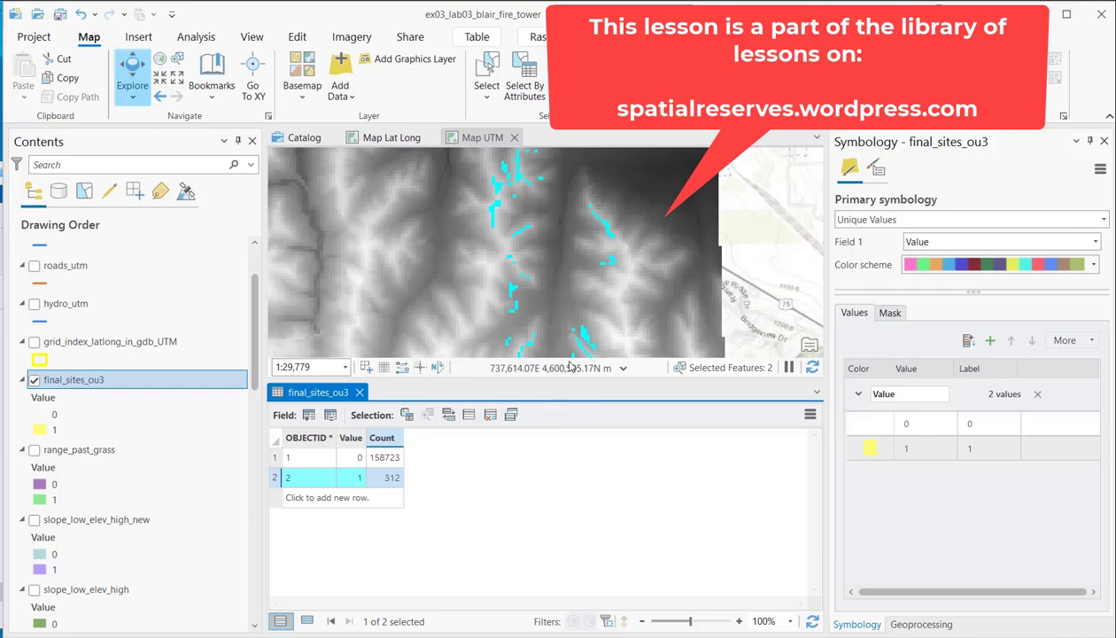
{"action": "left_click", "coordinate": [359, 391]}
{"action": "scroll", "coordinate": [122, 494], "scroll_direction": "down", "scroll_amount": 10}
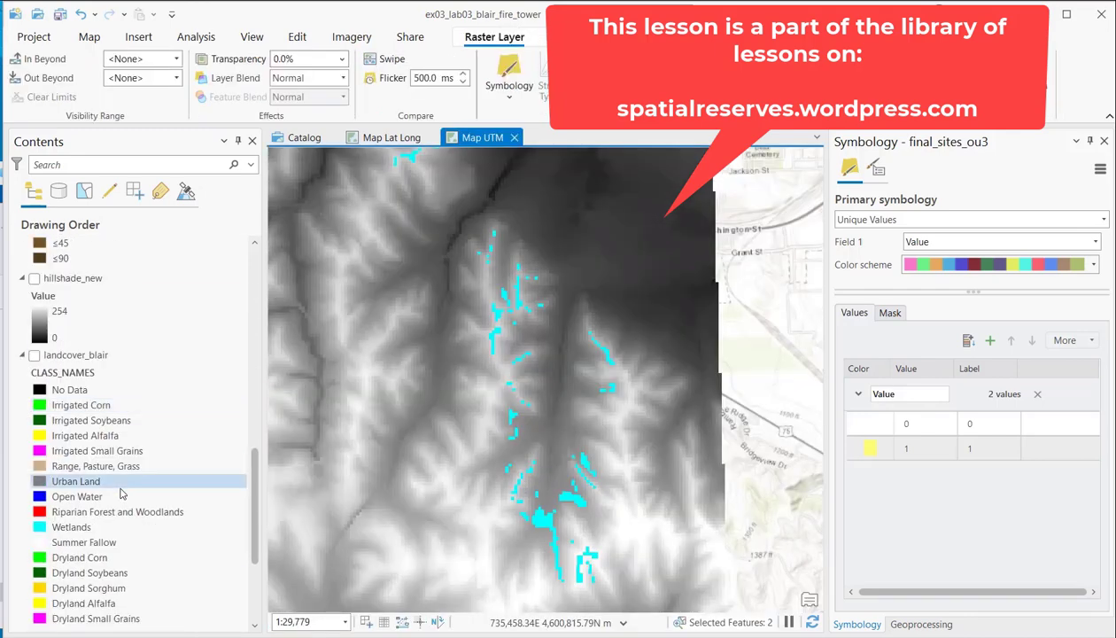
{"action": "scroll", "coordinate": [120, 483], "scroll_direction": "up", "scroll_amount": 5}
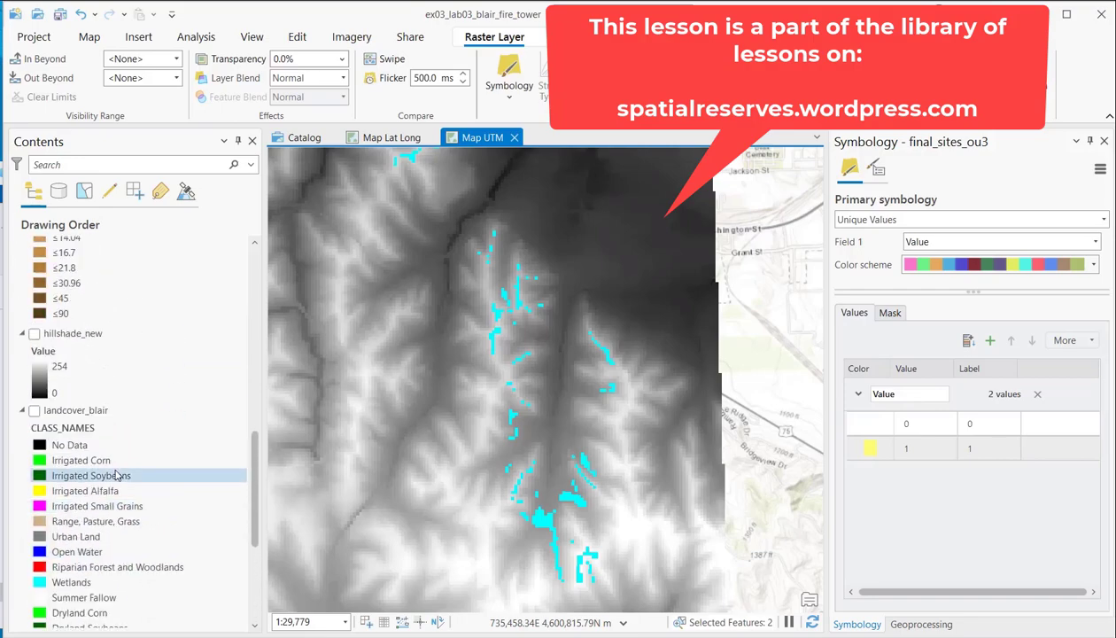
{"action": "scroll", "coordinate": [116, 476], "scroll_direction": "up", "scroll_amount": 8}
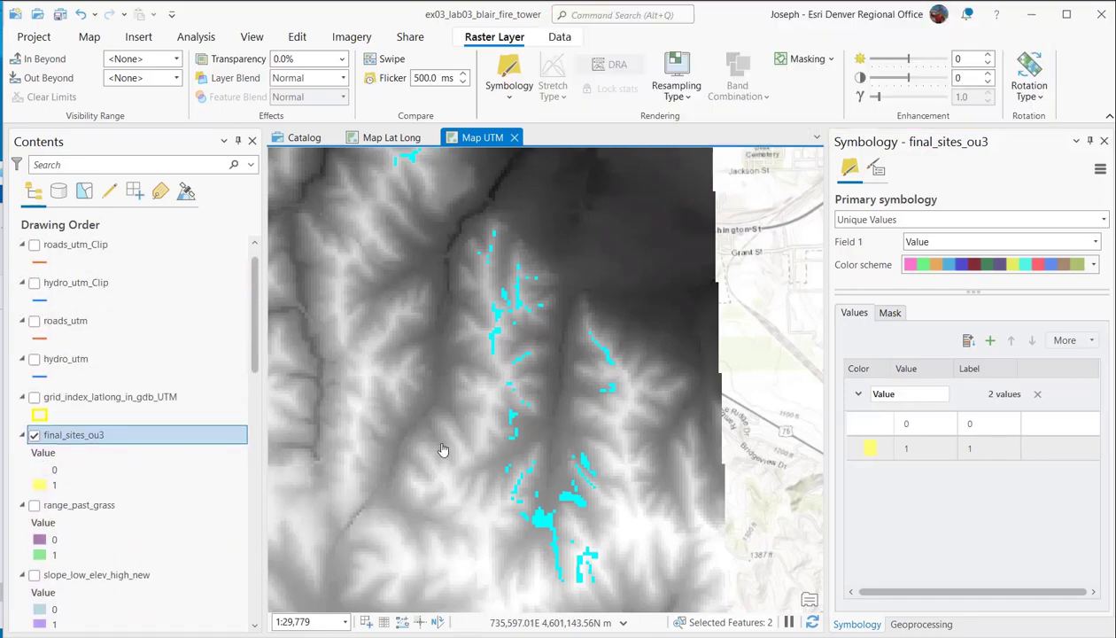
{"action": "scroll", "coordinate": [454, 447], "scroll_direction": "down", "scroll_amount": 5}
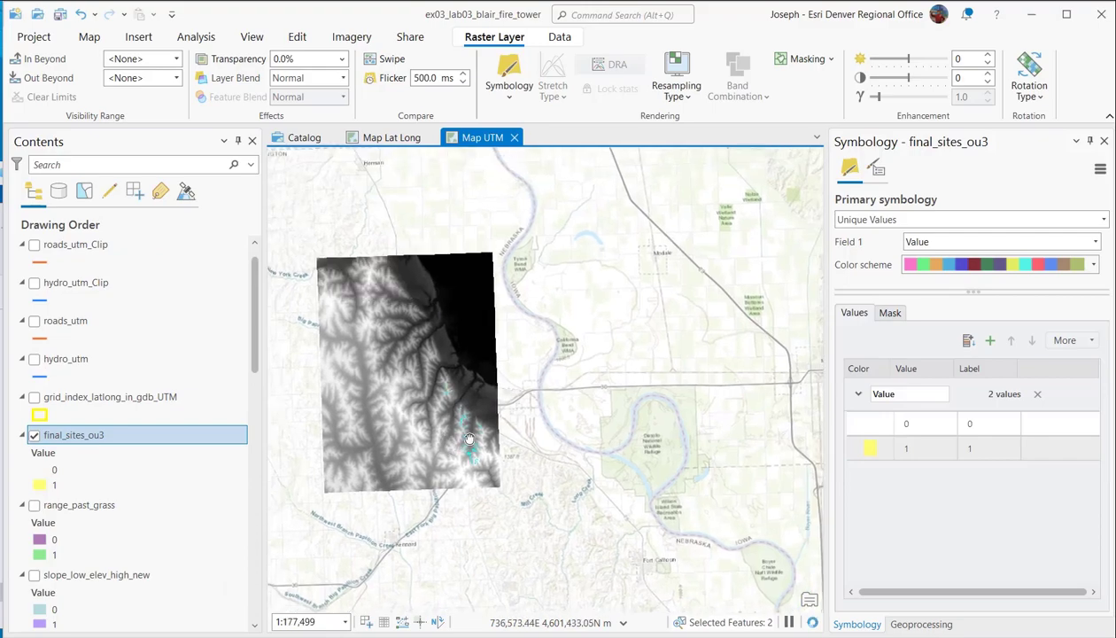